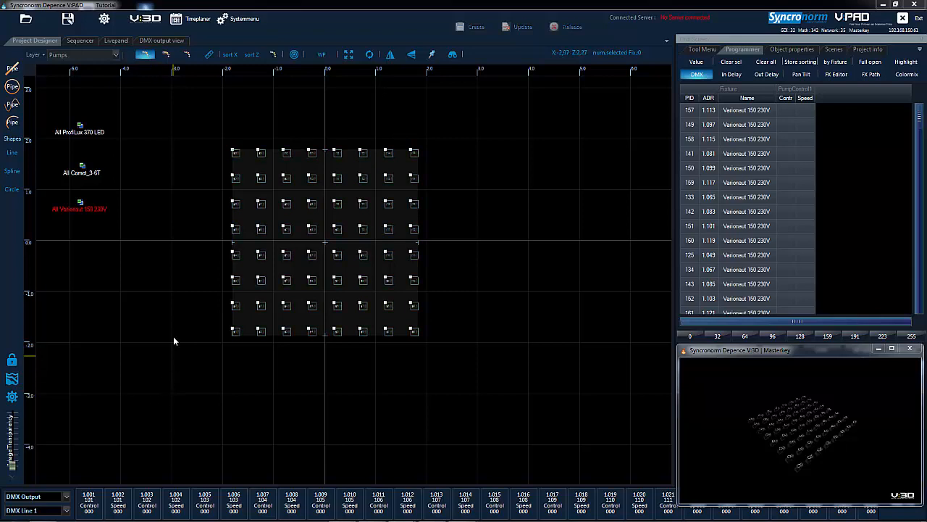
Create a new sequence named "My First Show" in the Sequencer
left_click(81, 40)
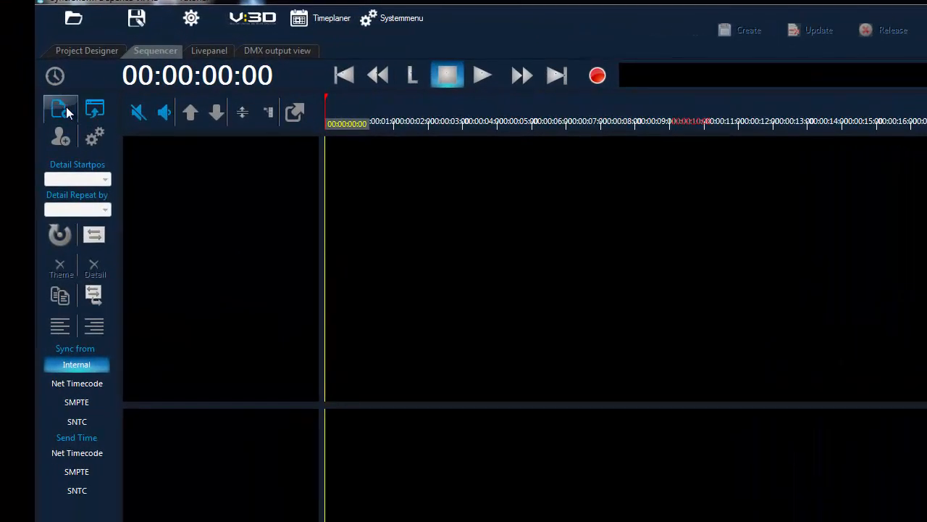
left_click(64, 110)
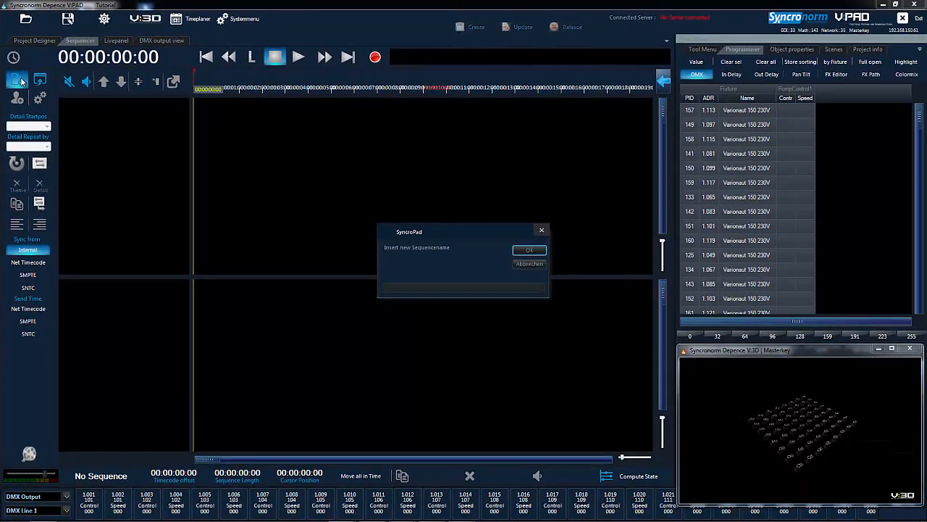
type("My First Show")
left_click(530, 251)
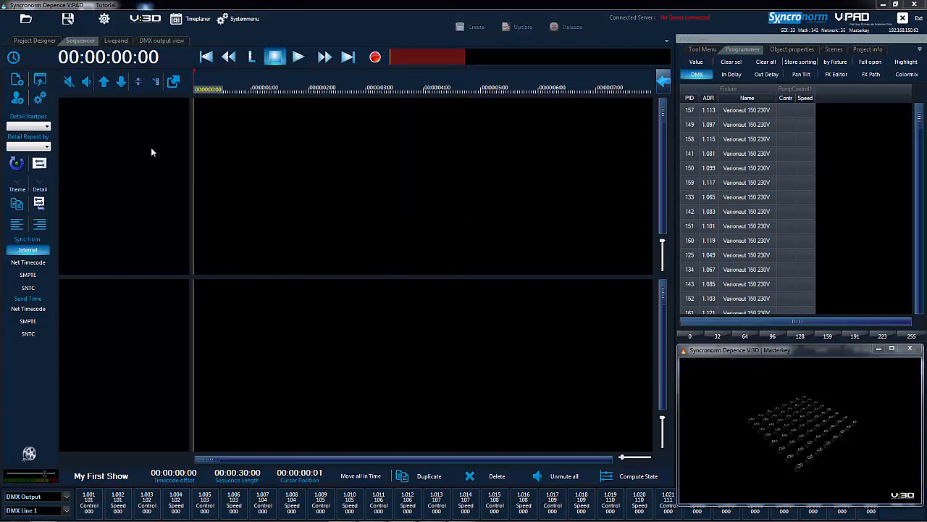
Add scene tracks for Diag 1 and Diag 2 from the Effekt Scenen scene group
right_click(121, 132)
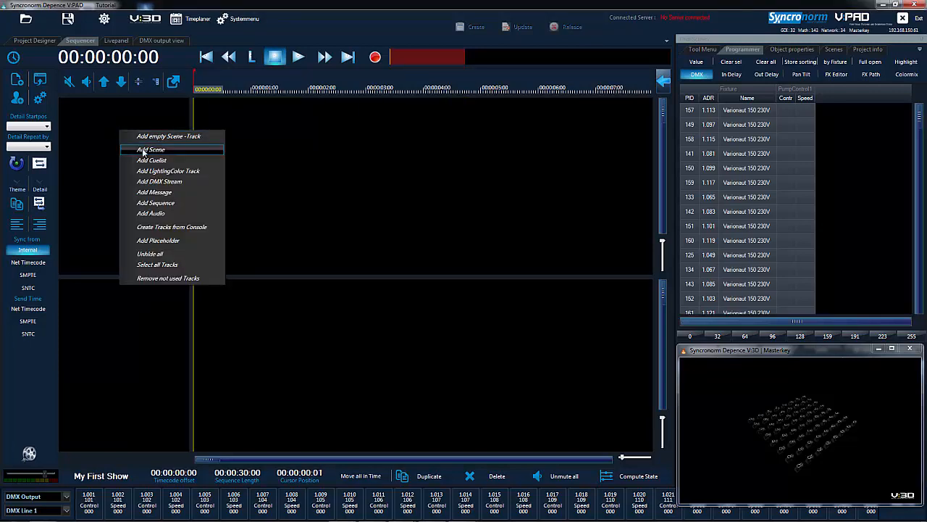
left_click(144, 150)
left_click(411, 199)
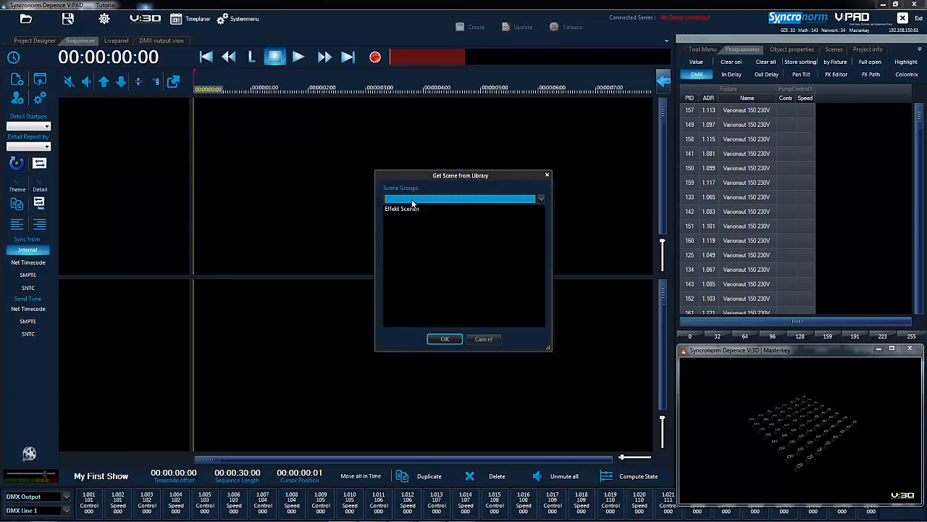
left_click(413, 208)
left_click(399, 211)
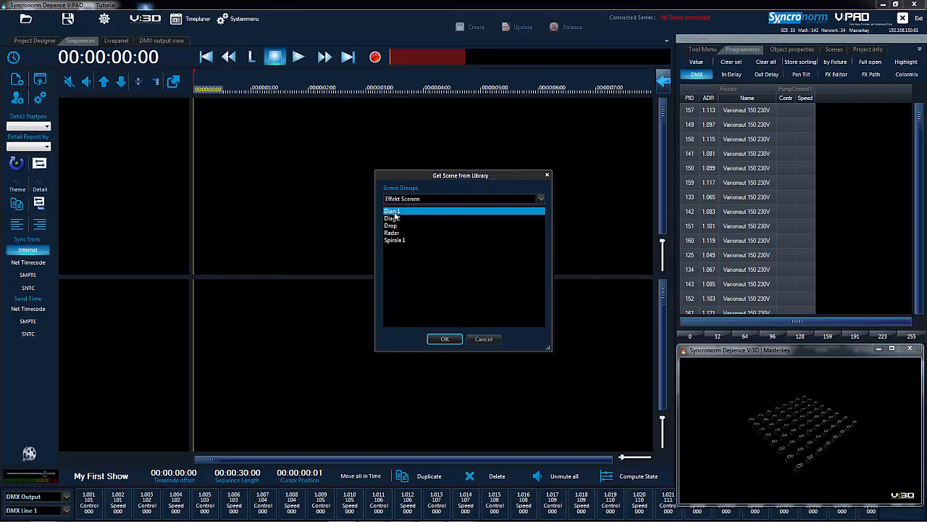
left_click(396, 218, "ctrl")
left_click(443, 339)
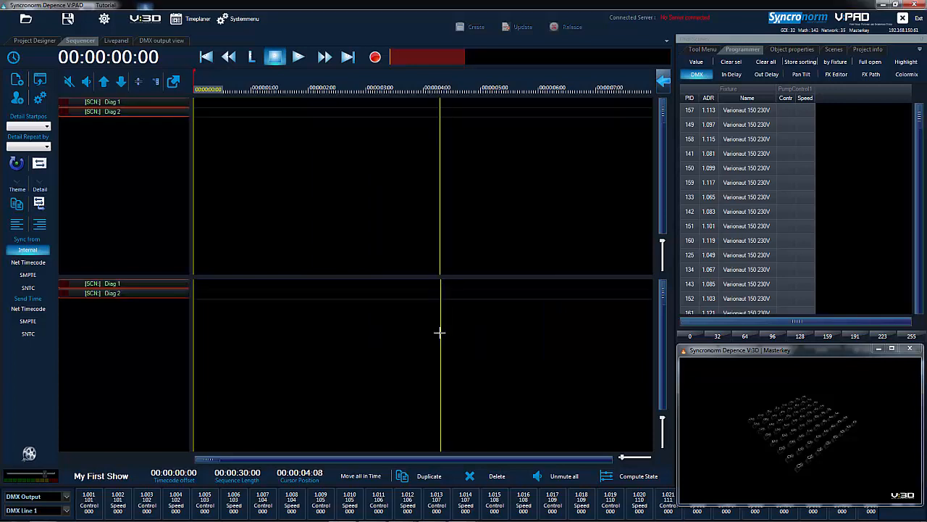
Add scene tracks for Drop, Radar and Spirale 1 from the Effekt Scenen group
right_click(120, 137)
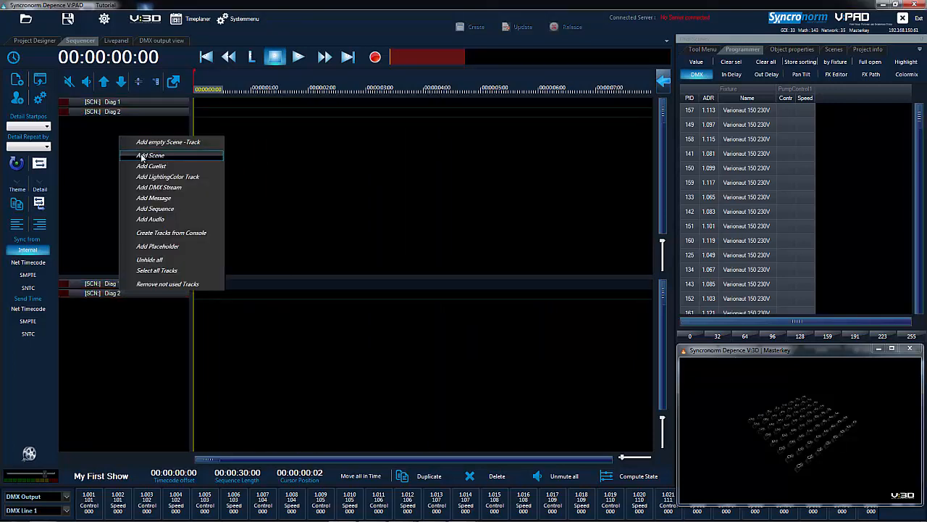
left_click(150, 155)
left_click_drag(400, 225, 399, 246)
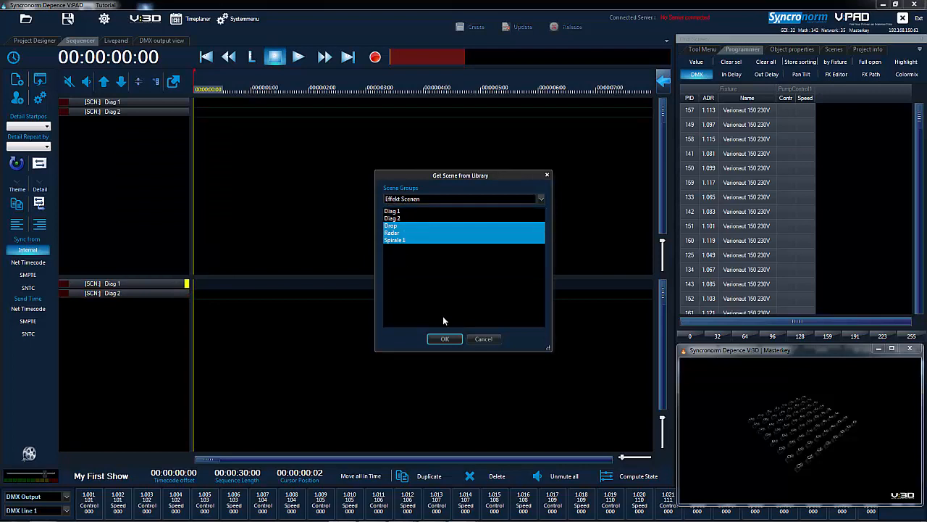
left_click(445, 339)
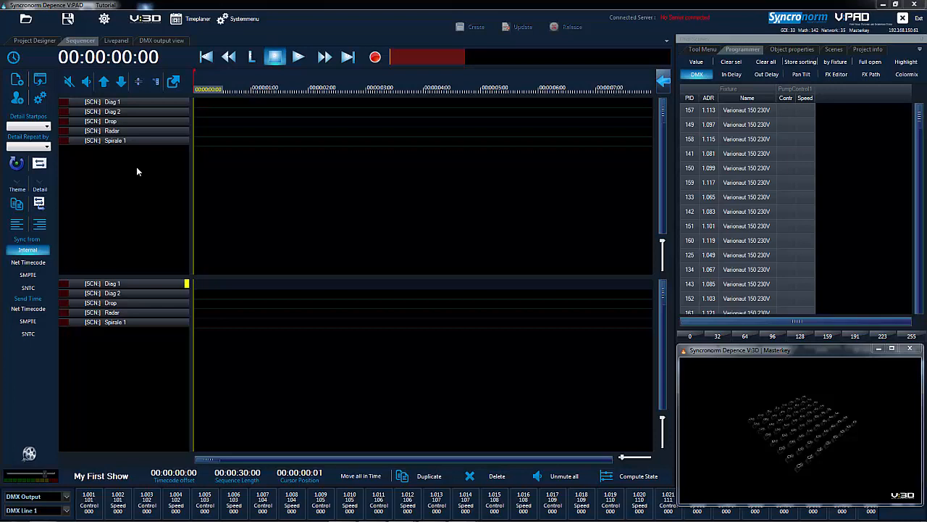
Add an audio track from Journey to Transylvania.wma in the media library's Audio folder and place its clip at the timeline's start
right_click(124, 171)
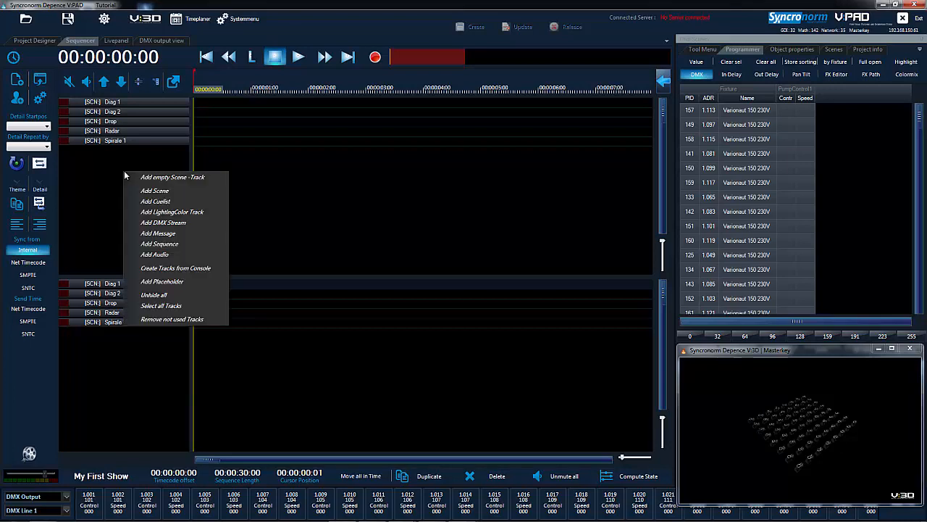
left_click(172, 255)
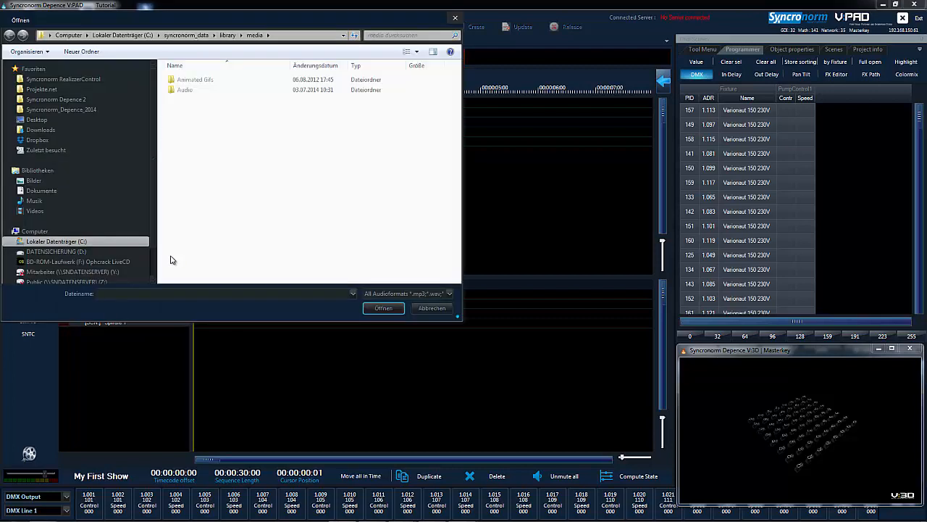
double_click(185, 92)
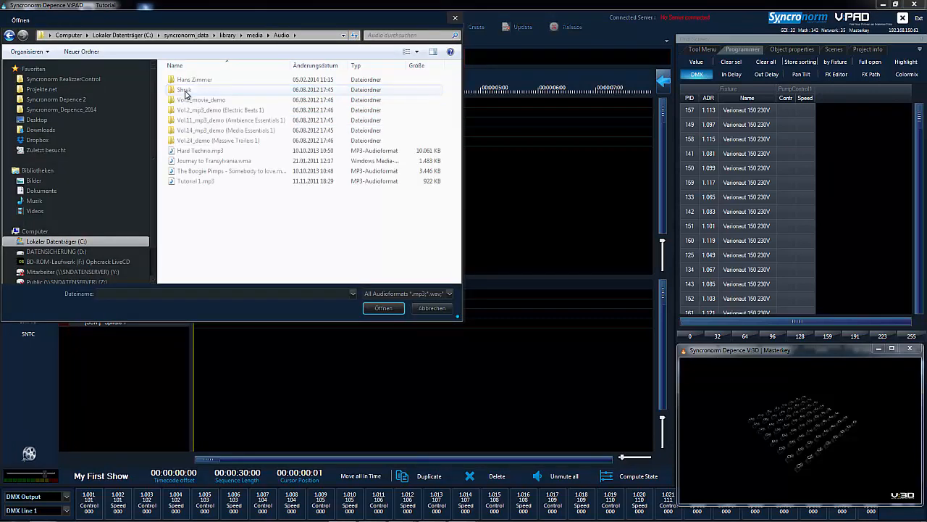
left_click(204, 162)
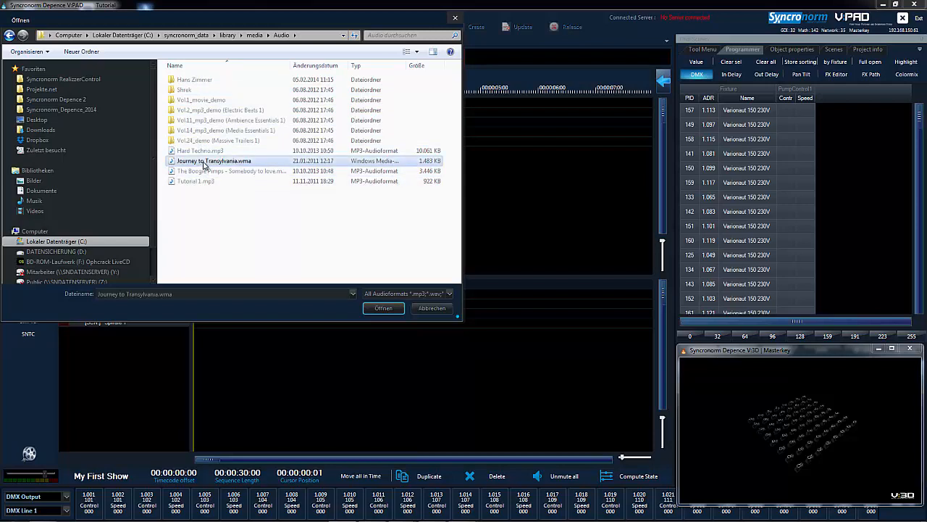
left_click(383, 307)
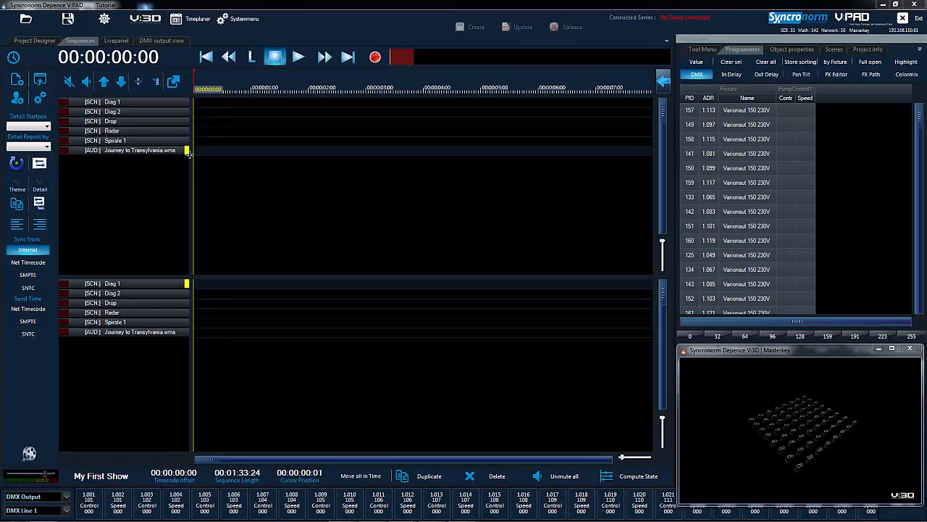
mouse_move(215, 150)
left_mouse_down()
mouse_move(335, 153)
mouse_move(217, 151)
left_mouse_up()
Move the Journey to Transylvania.wma audio track above all the scene tracks
left_click(150, 152)
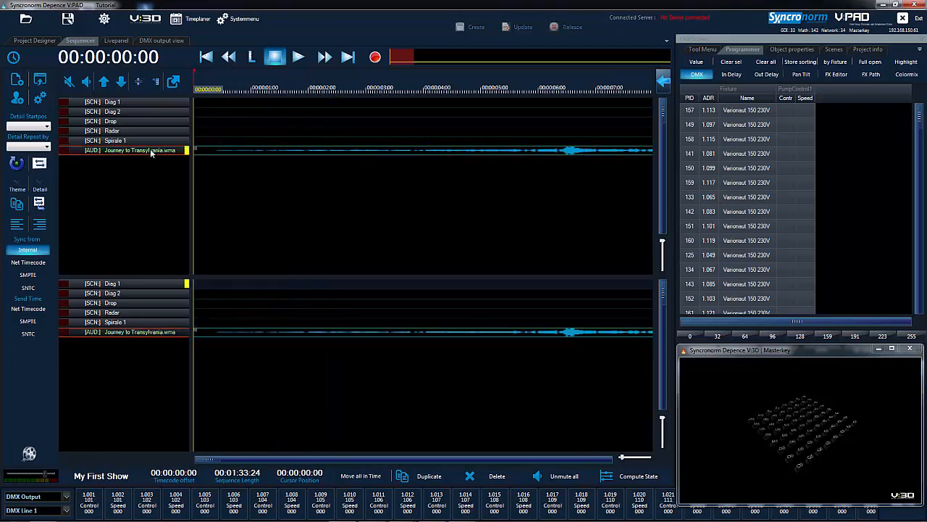
left_click(105, 83)
left_click(105, 83)
left_click(105, 82)
left_click(105, 82)
left_click(105, 83)
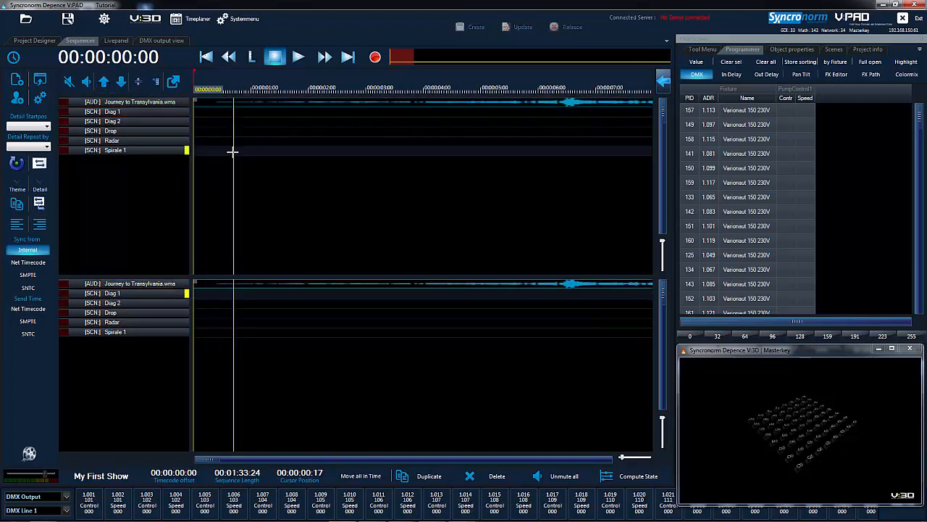
Draw a Diag 1 clip from 00:00:00:03 lasting about 3 seconds and preview it in playback
left_click_drag(201, 112, 372, 113)
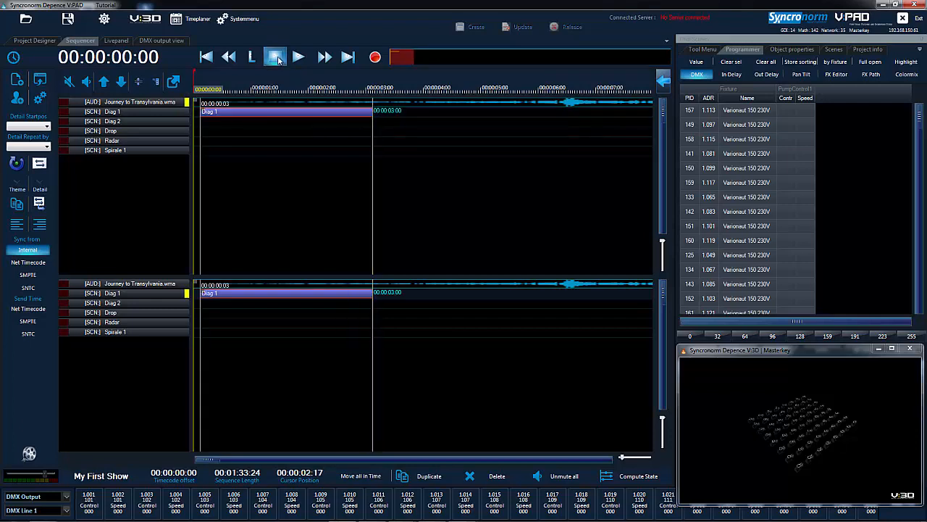
left_click(298, 58)
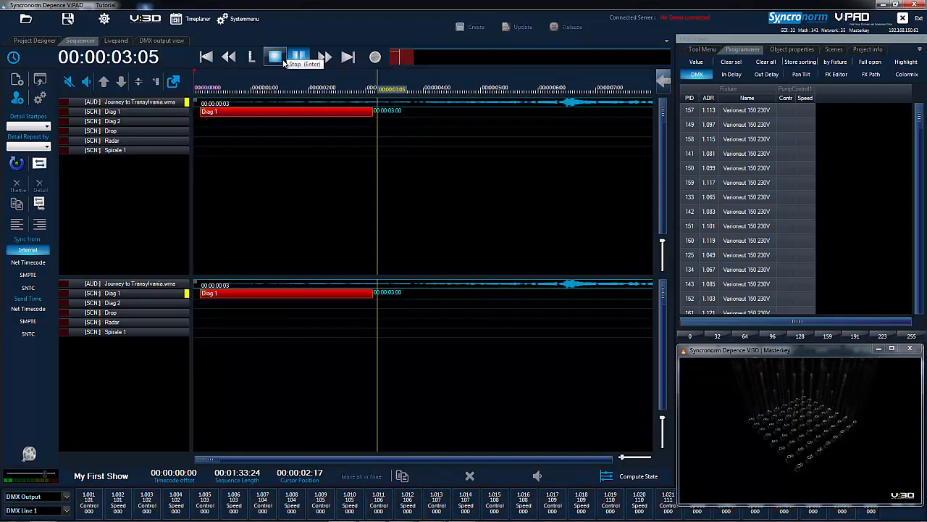
left_click(298, 58)
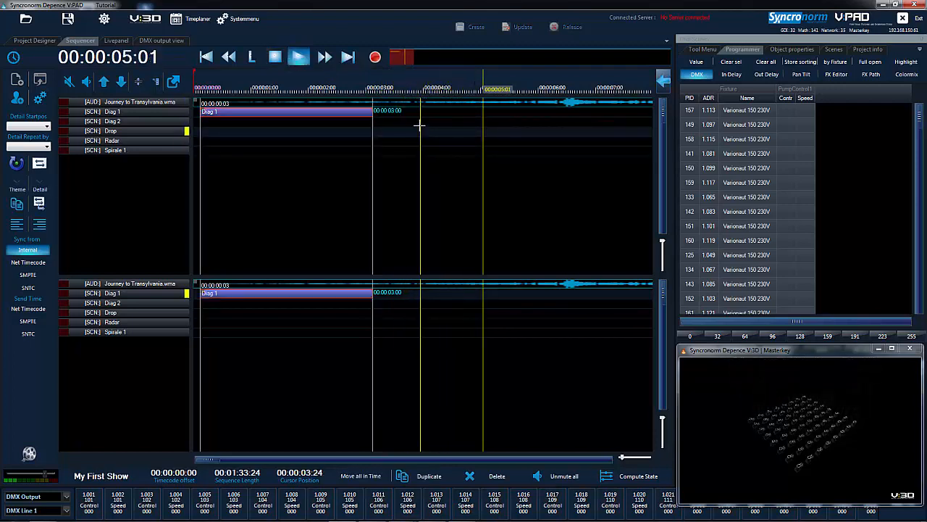
Draw a Diag 2 clip from 00:00:03:23 lasting 00:00:02:14, and a Drop clip from 00:00:06:10 shortened to end at about 00:00:08:11
left_click_drag(419, 122, 565, 123)
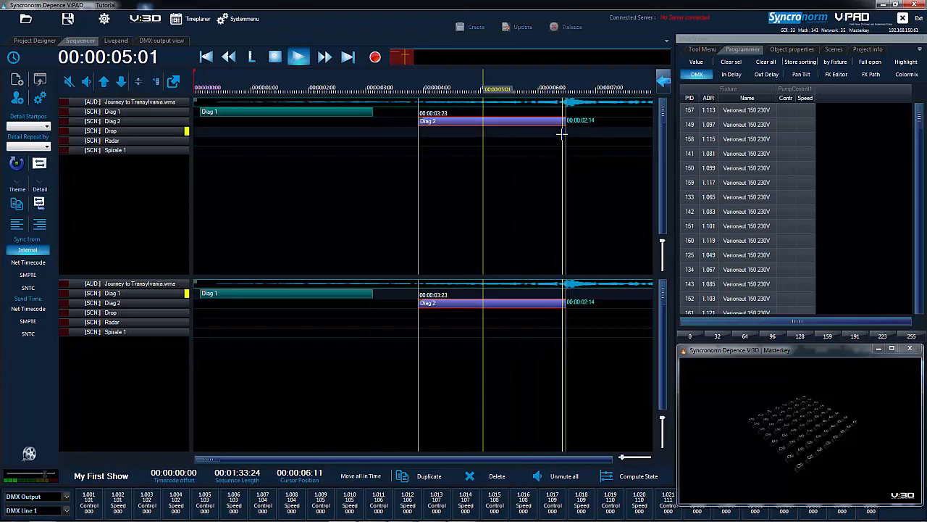
left_click_drag(563, 133, 600, 136)
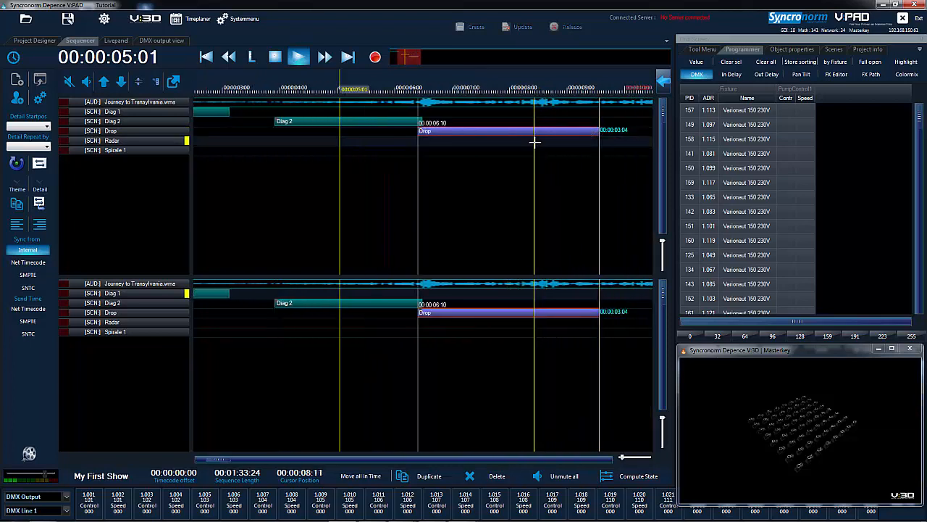
mouse_move(527, 140)
left_mouse_down()
mouse_move(642, 144)
mouse_move(534, 131)
left_mouse_up()
left_click(594, 131)
Draw a Radar clip on its track and shift it to start at 00:00:08:15, just after the Drop clip
left_click(632, 141)
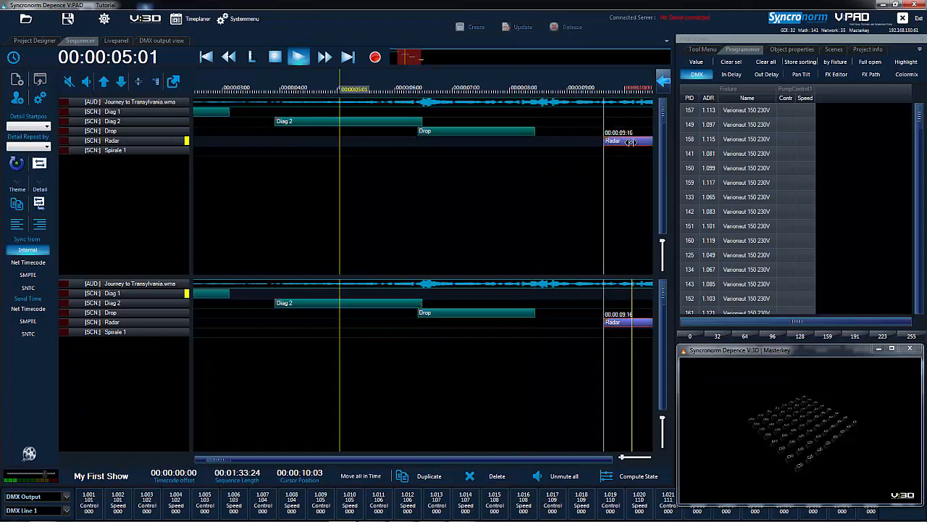
left_click_drag(631, 141, 572, 141)
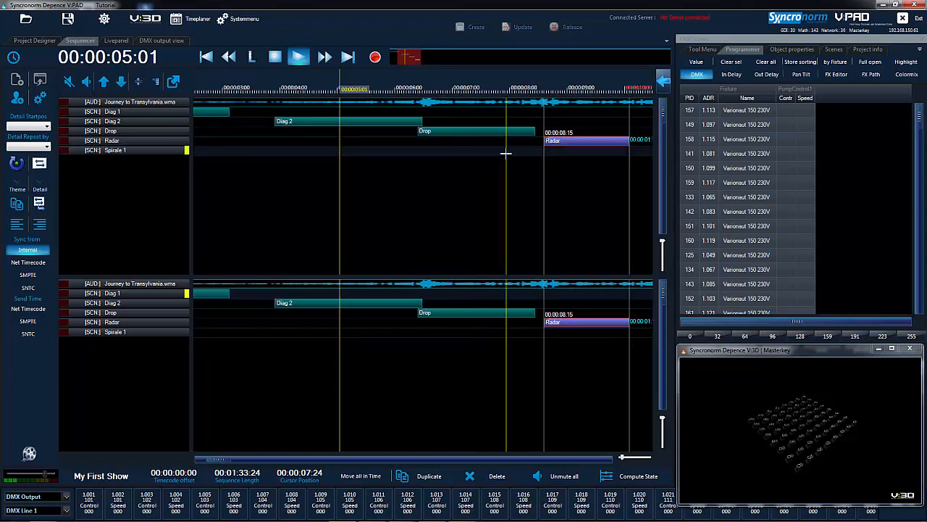
scroll(506, 153, "up", 1)
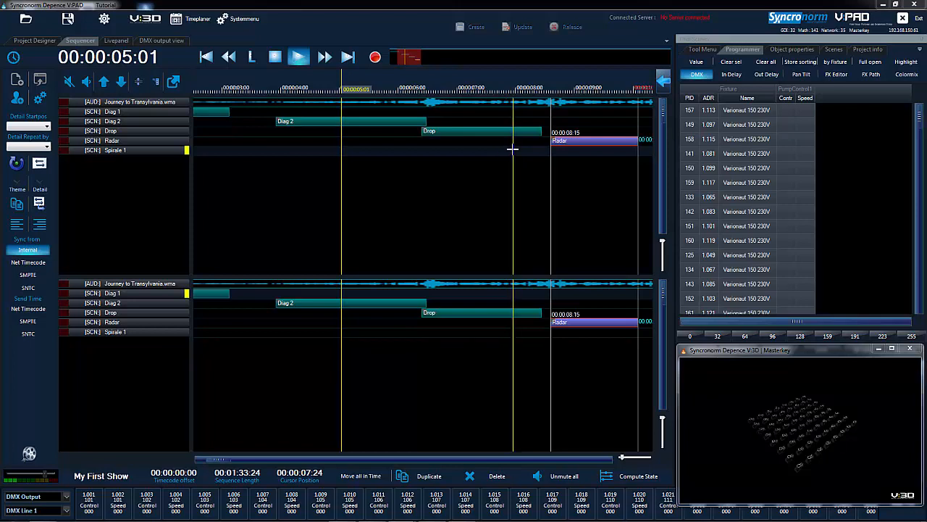
right_click(454, 156)
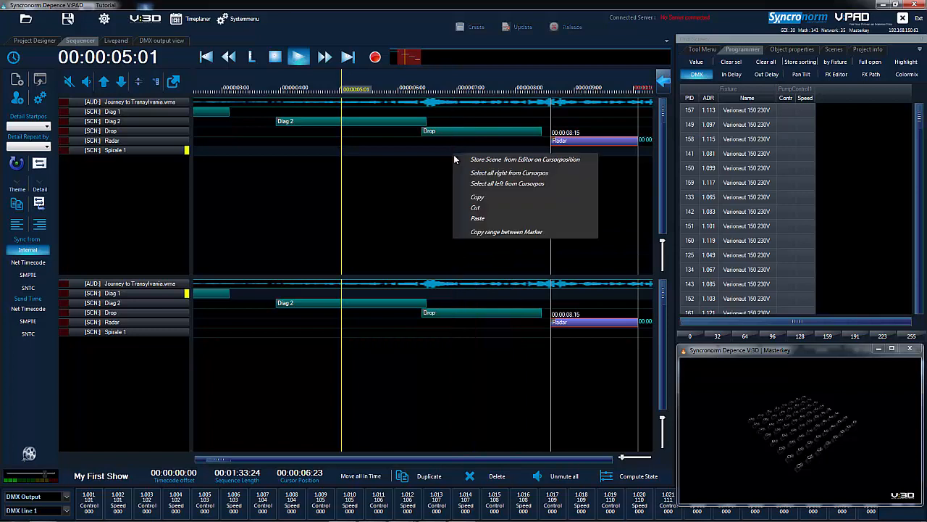
left_click(427, 153)
Add a Drop clip at 00:00:10:14 lasting 00:00:02:05, a following Diag 1 clip, and a Diag 2 clip at 00:00:16:18 lasting 00:00:03:24
scroll(424, 150, "down", 5)
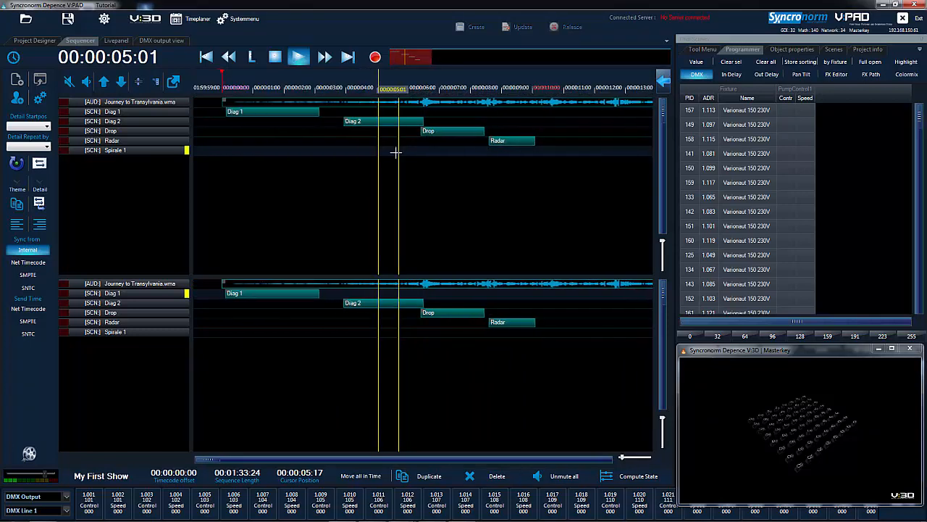
scroll(395, 152, "down", 3)
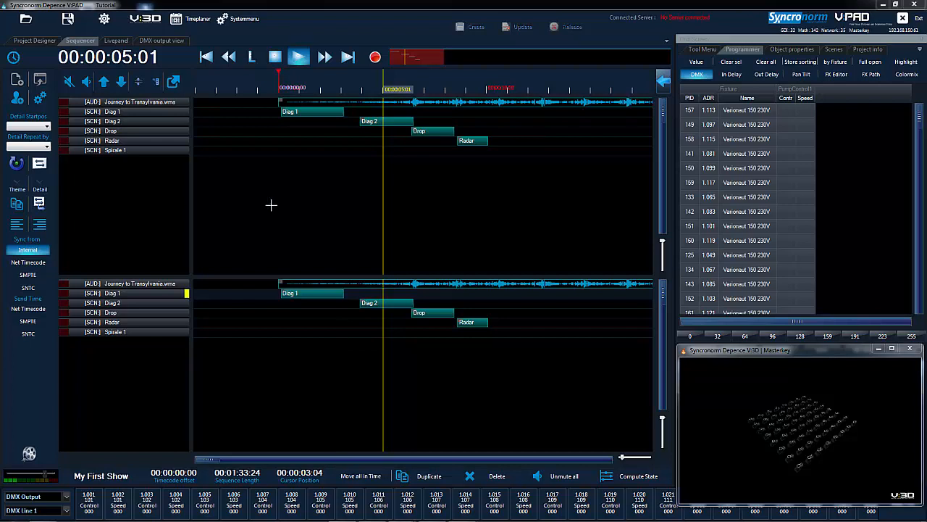
left_click_drag(413, 190, 271, 195)
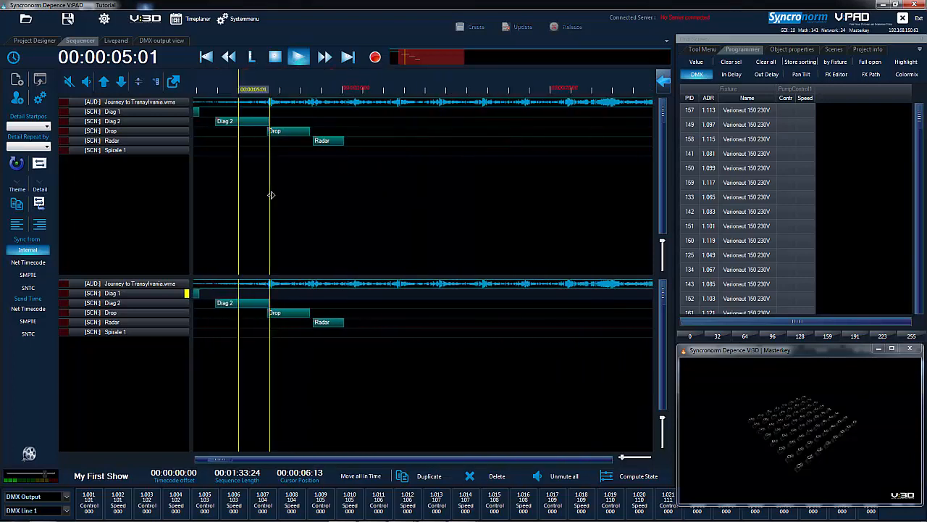
left_click_drag(352, 130, 397, 131)
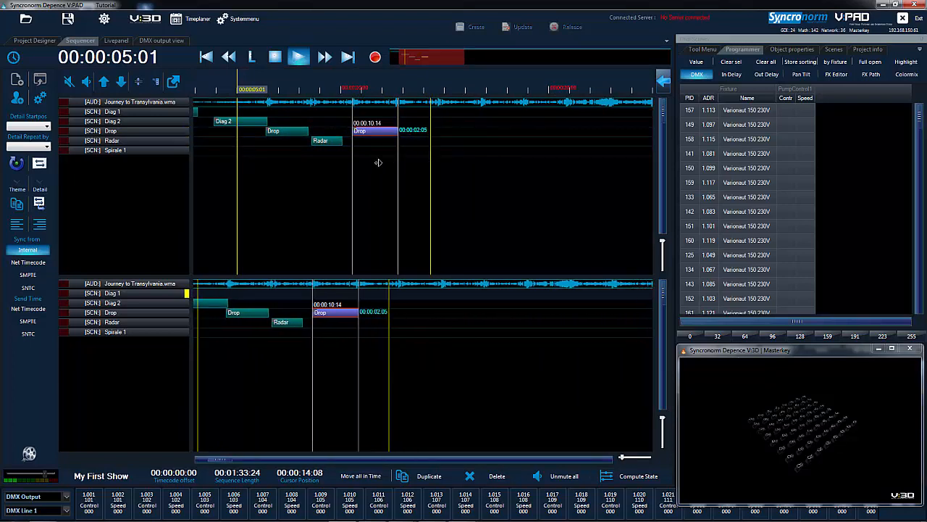
left_click_drag(378, 162, 319, 163)
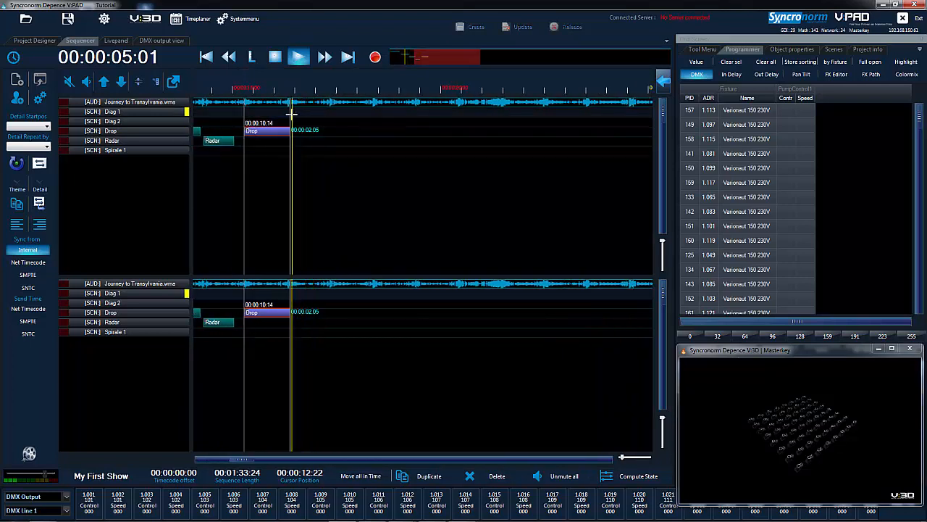
left_click_drag(291, 114, 454, 121)
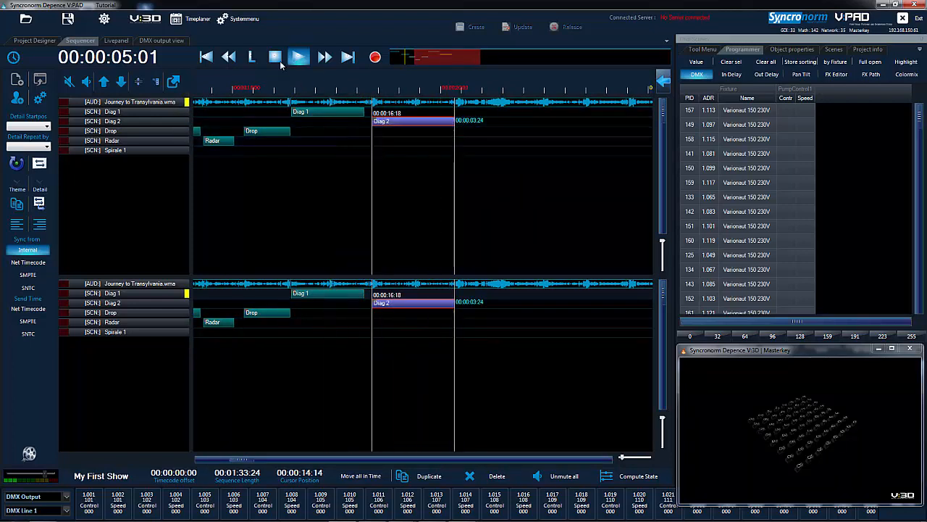
Play the sequence from the beginning to check the scenes in the 3D preview, and stop playback after the last clip
left_click(279, 58)
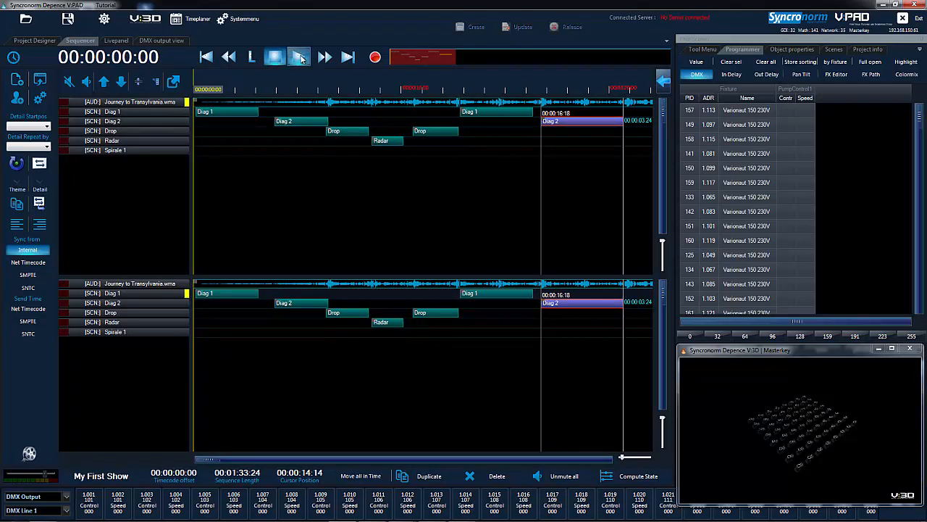
left_click(300, 58)
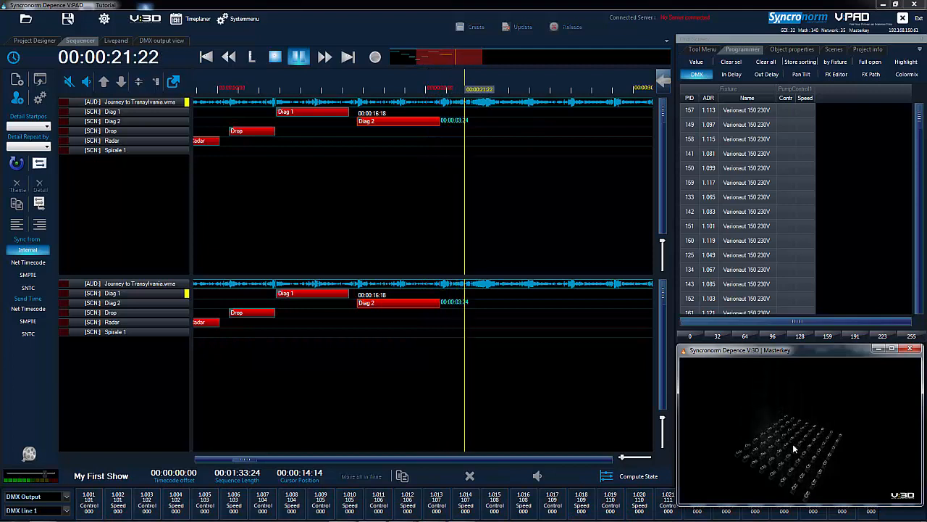
left_click(275, 60)
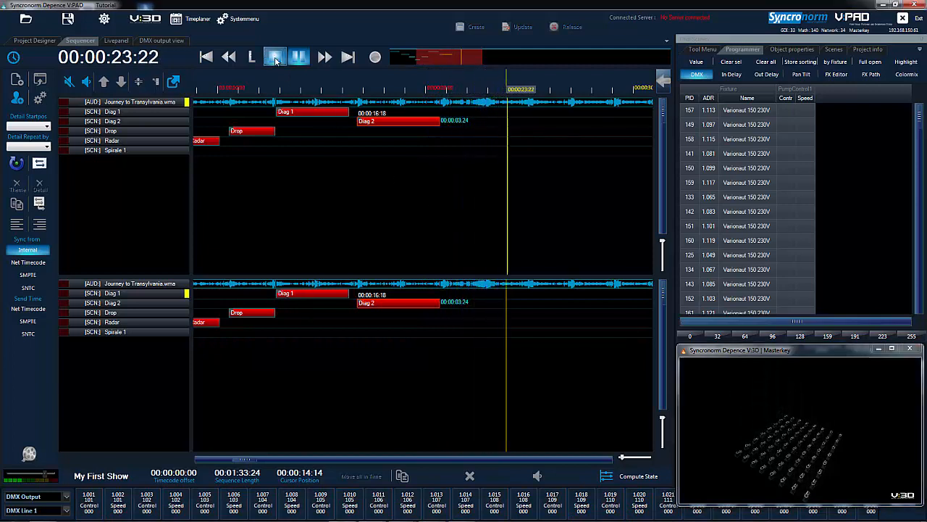
Return the sequence to its start and add an empty scene track named "any Scene" below the Spirale 1 track
left_click(275, 57)
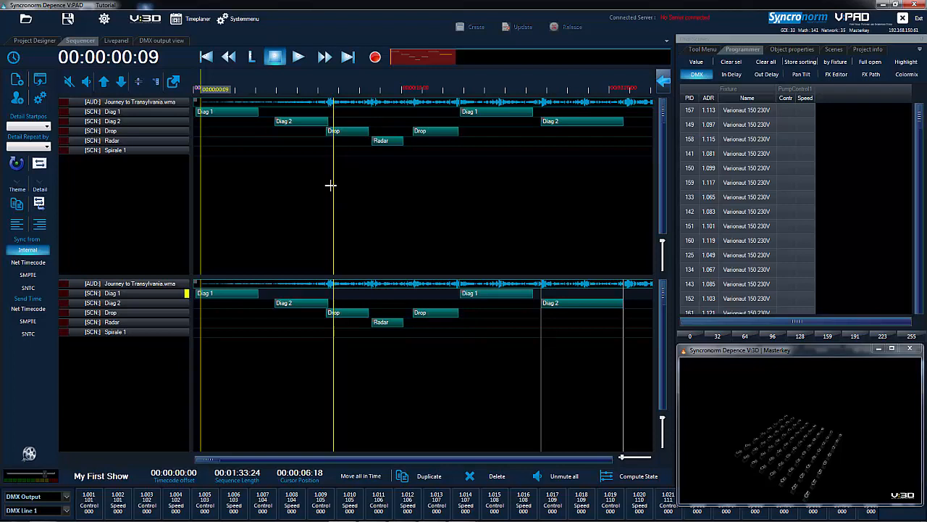
left_click(287, 181)
right_click(125, 176)
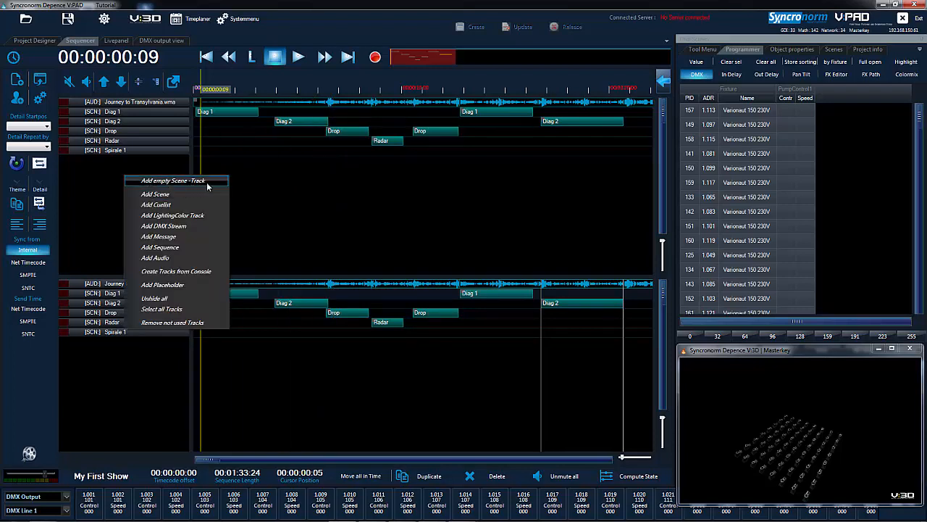
left_click(176, 183)
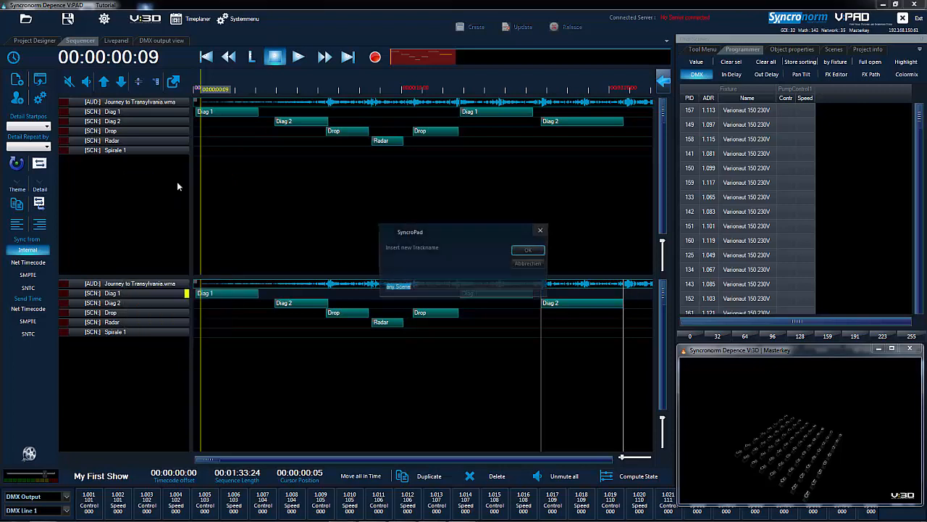
left_click(534, 253)
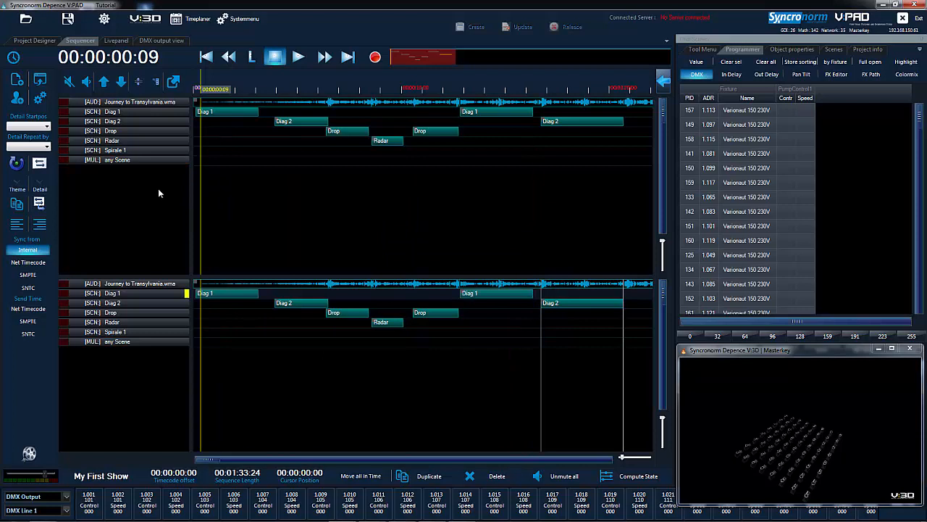
In the project designer, set the Control channel of all Varionaut 150 230V pumps to 255
left_click(34, 40)
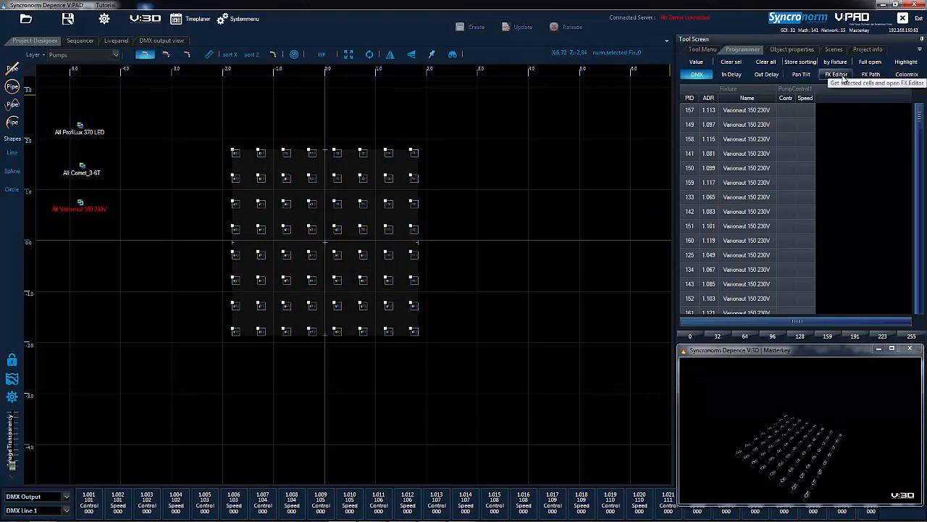
left_click(786, 99)
left_click(911, 335)
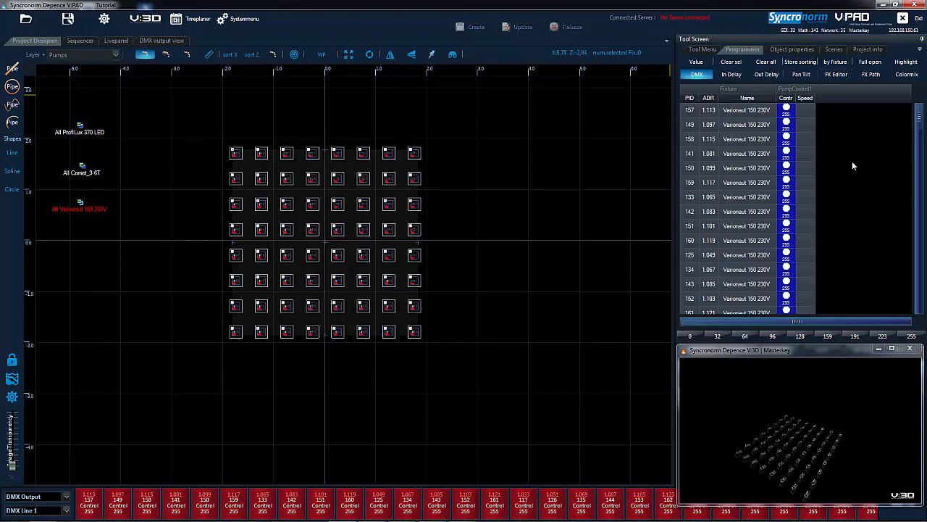
Apply a Sin effect to the pumps' Speed channel in the FX Editor with amplitude 255, phase 136 and speed 10,6 rpm
left_click(805, 98)
left_click(836, 74)
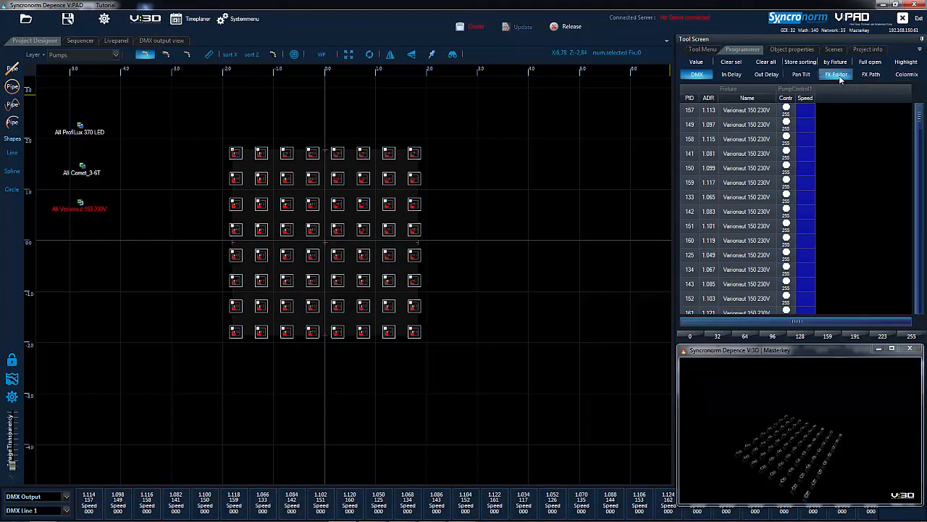
left_click_drag(335, 150, 575, 89)
left_click(274, 297)
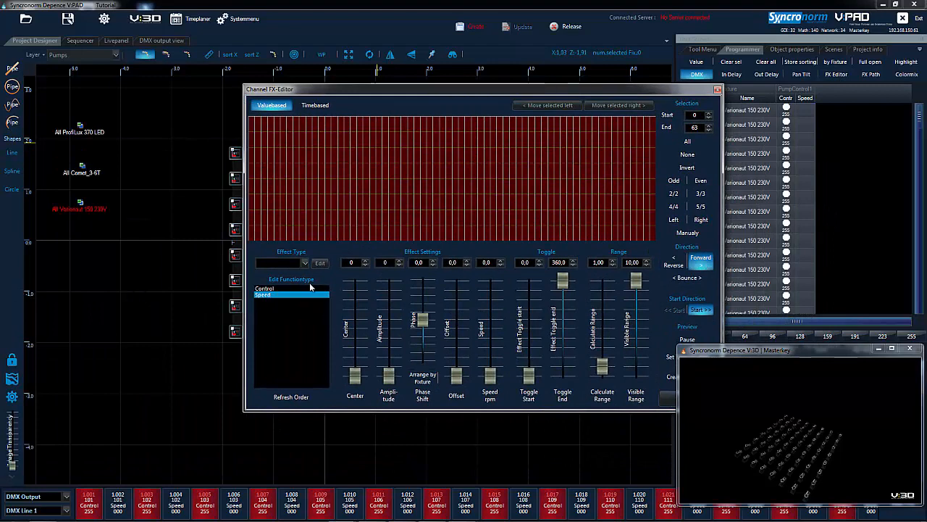
left_click(305, 263)
left_click(286, 273)
left_click_drag(389, 375, 422, 311)
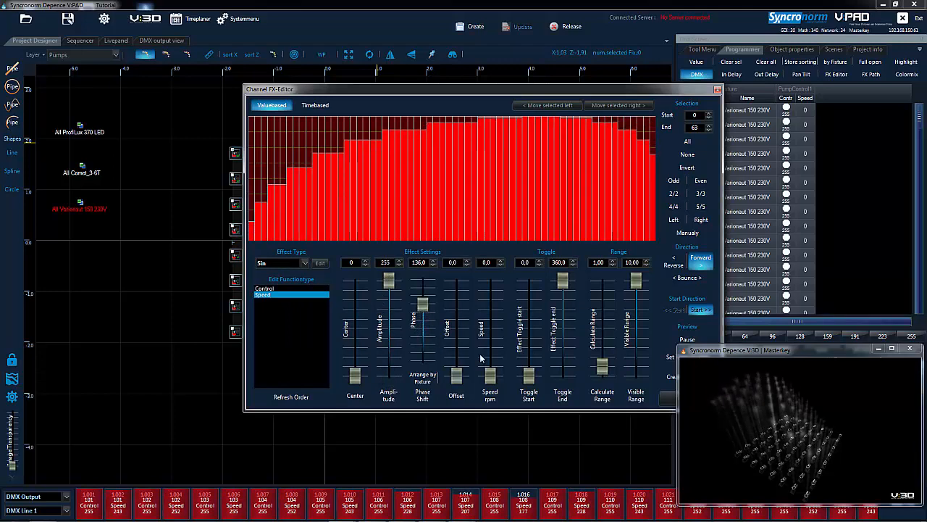
left_click_drag(490, 375, 489, 377)
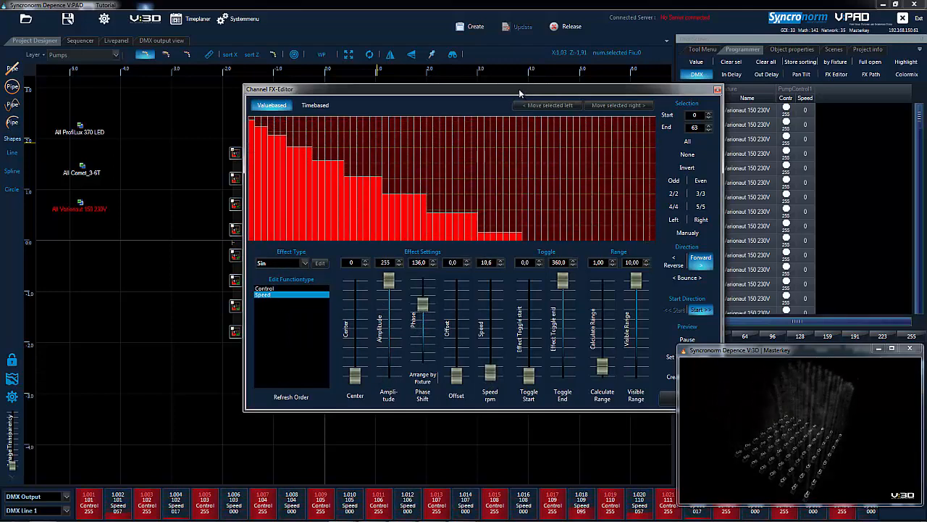
Reorder the selected pumps graphically as Planar vertical, apply and release the selection, and close the FX Editor
left_click_drag(519, 88, 361, 107)
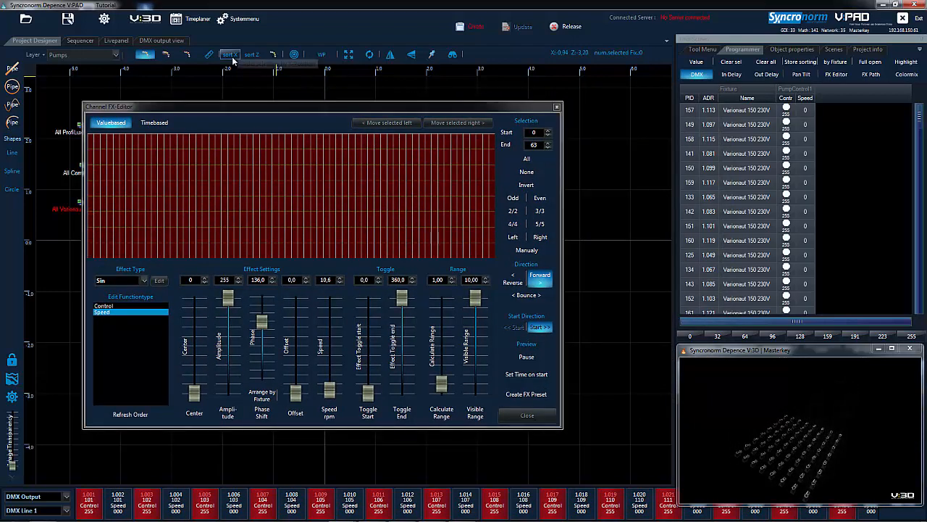
left_click(209, 55)
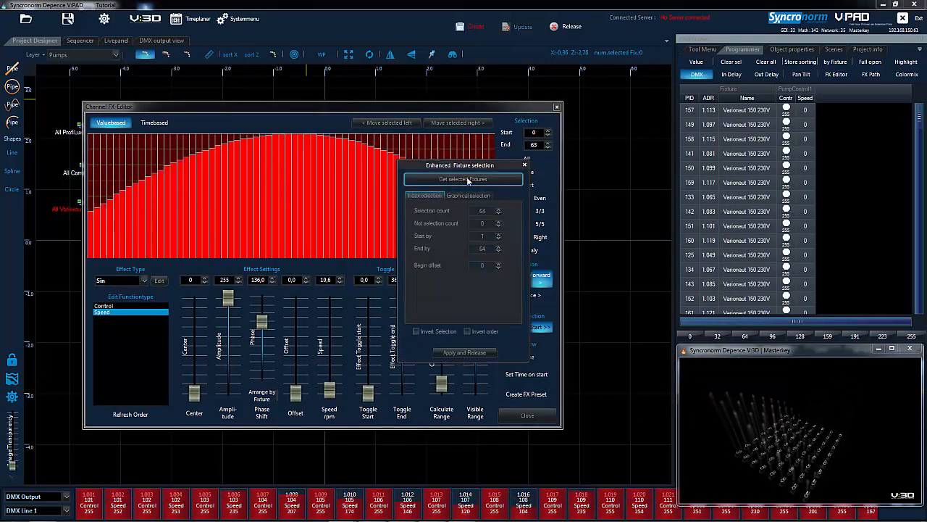
left_click(470, 195)
left_click(427, 210)
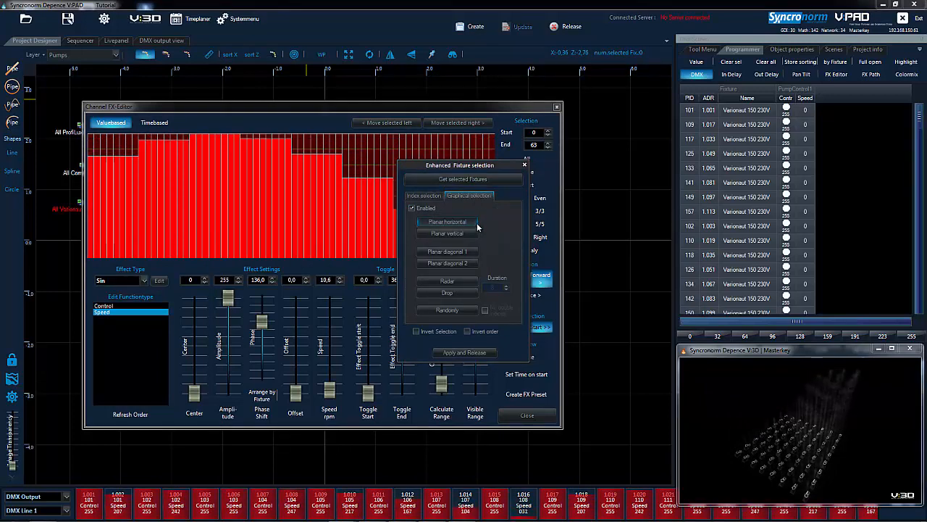
left_click(459, 231)
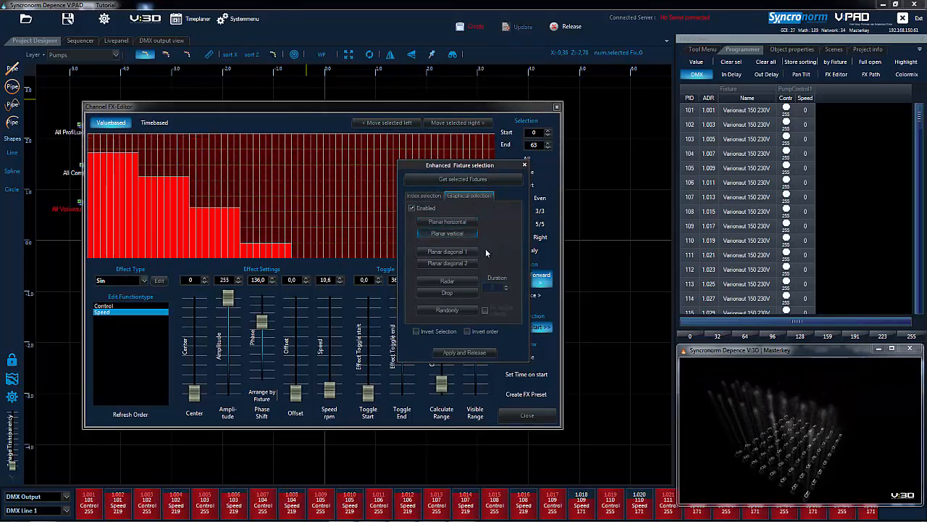
left_click(464, 353)
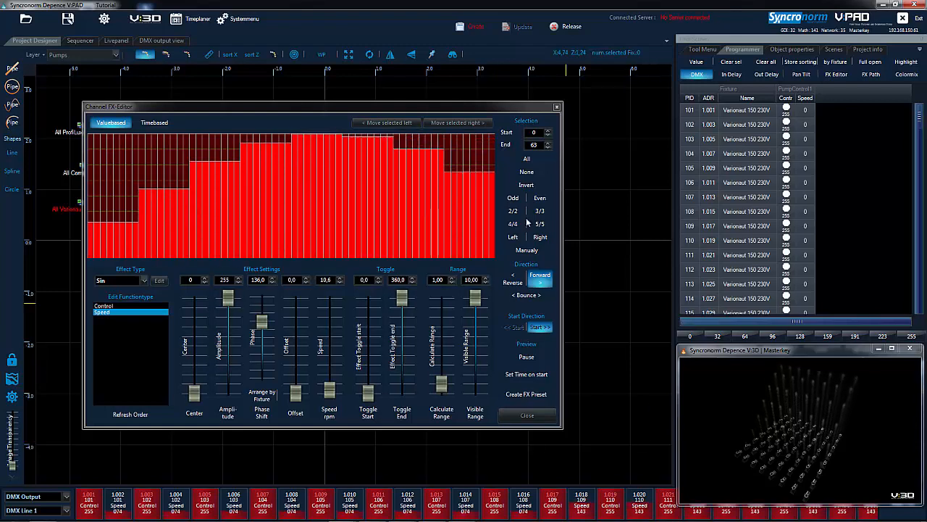
left_click(557, 107)
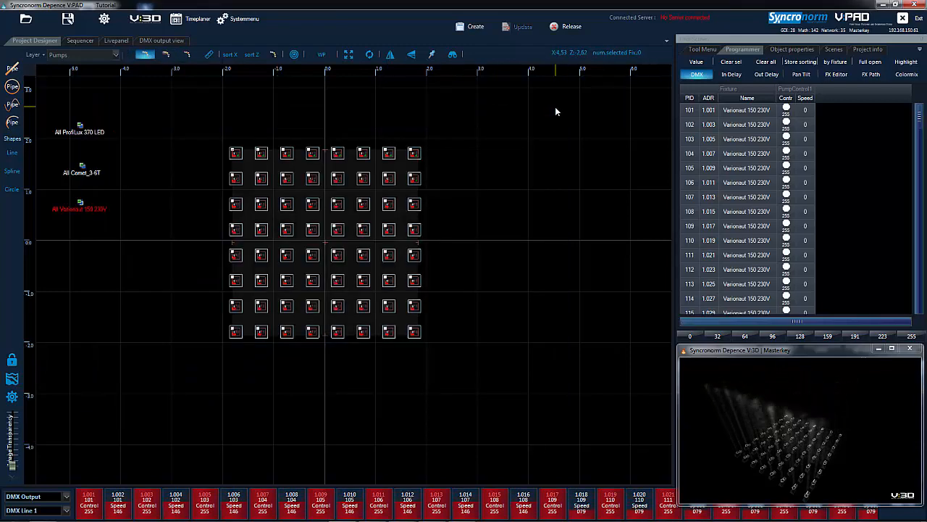
In the sequencer, draw a clip named "Wave Horizontal" on the any Scene track from 00:00:01:17 lasting 00:00:11:04
left_click(80, 40)
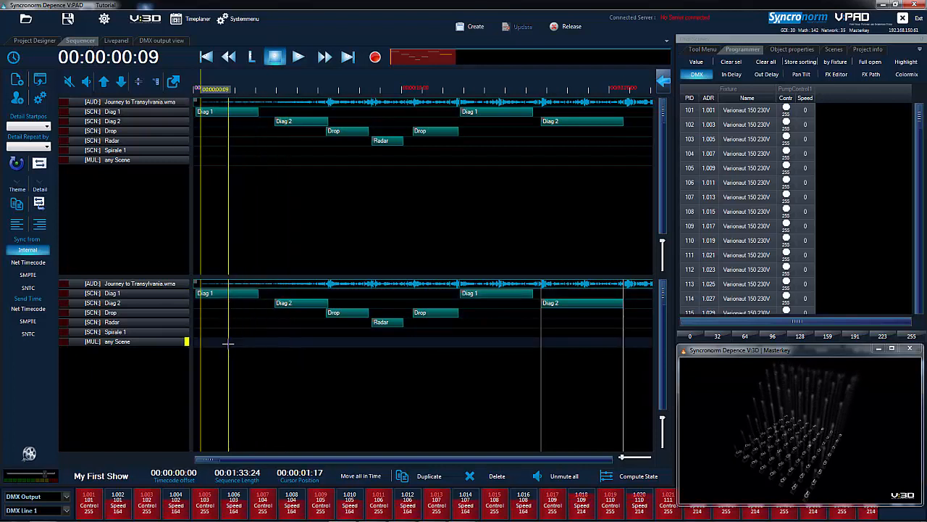
left_click_drag(227, 344, 459, 345)
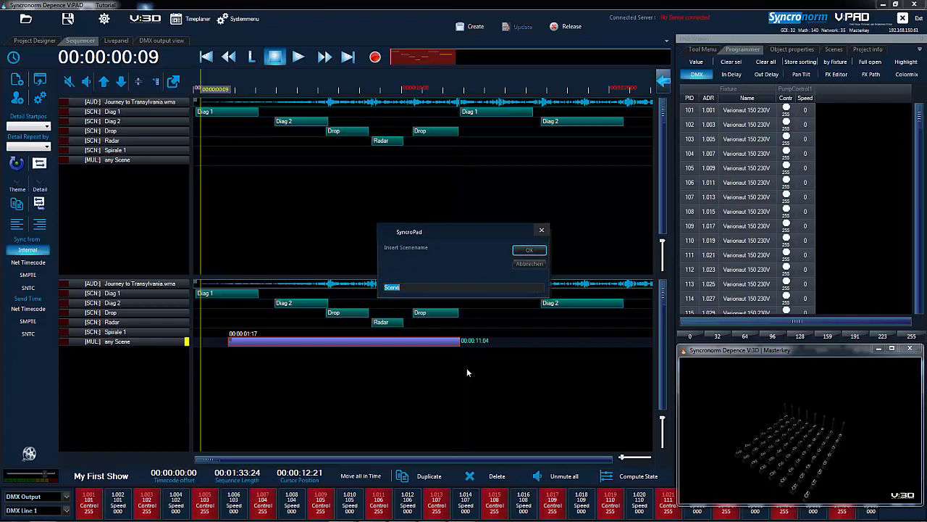
type("Wave")
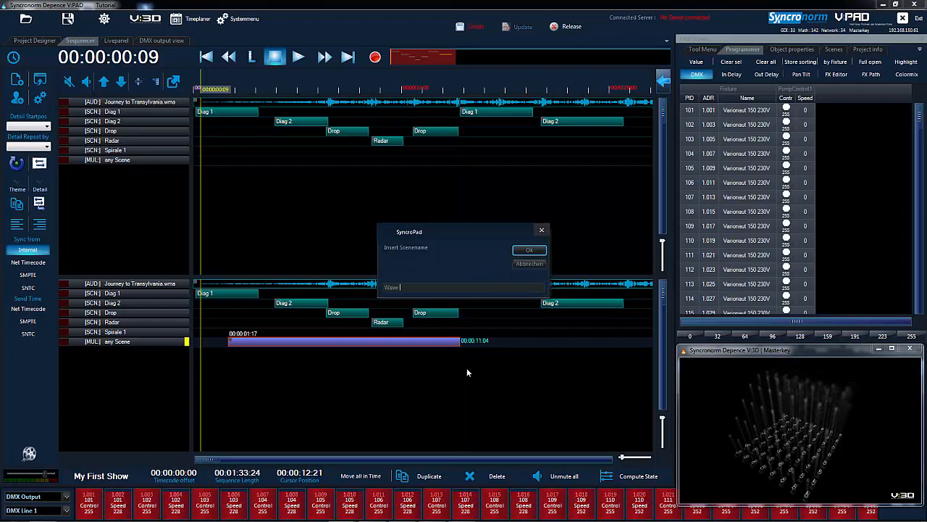
type(" Ho")
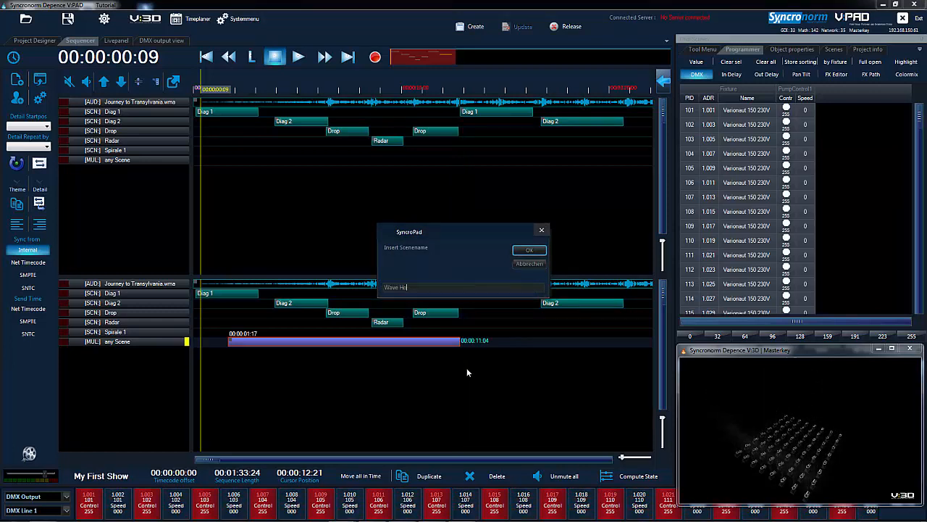
type("rizontal")
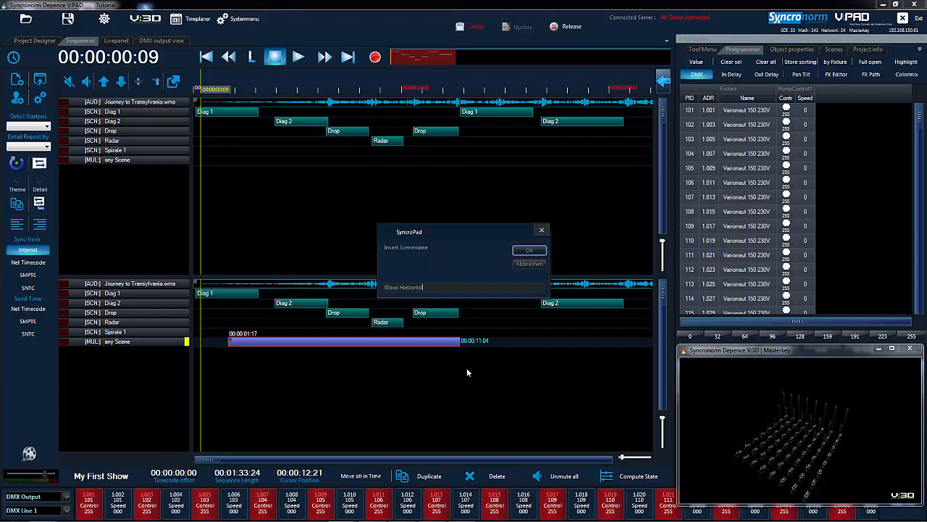
key("Return")
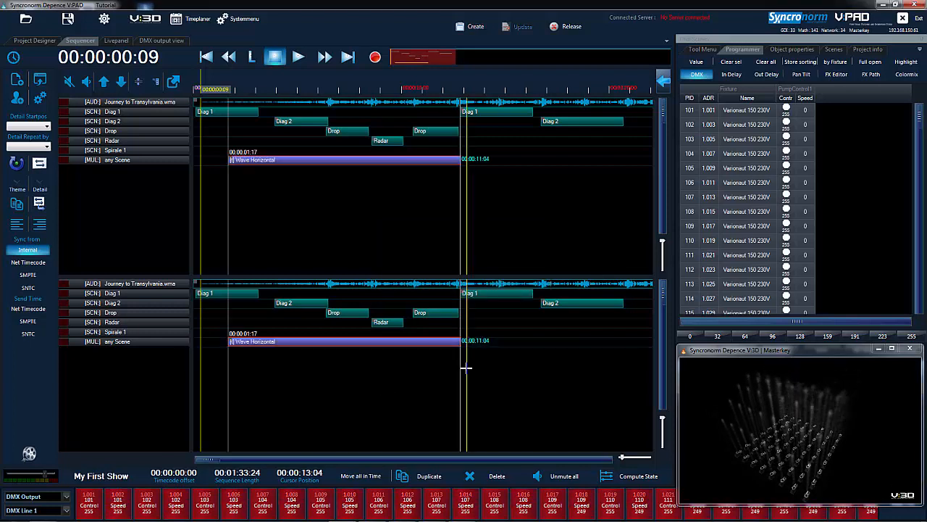
Delete the first Diag 2 clip, both Drop clips and the Radar clip from the timeline
left_click(304, 304)
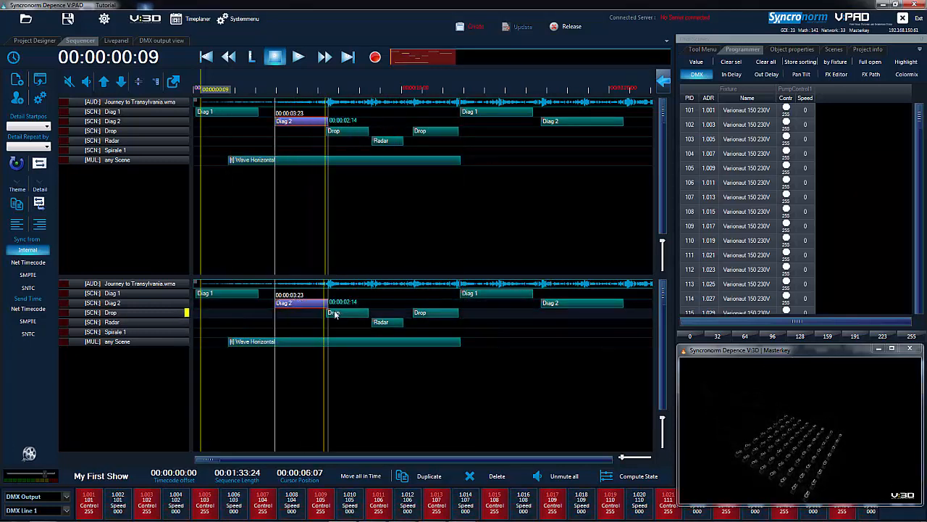
left_click(342, 315, "ctrl")
left_click(397, 322, "ctrl")
left_click(426, 313, "ctrl")
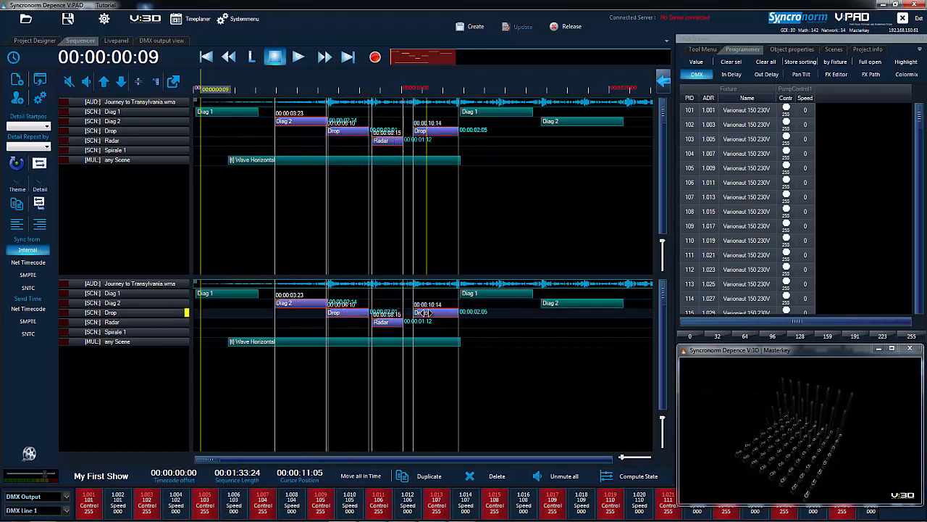
right_click(426, 313)
left_click(443, 329)
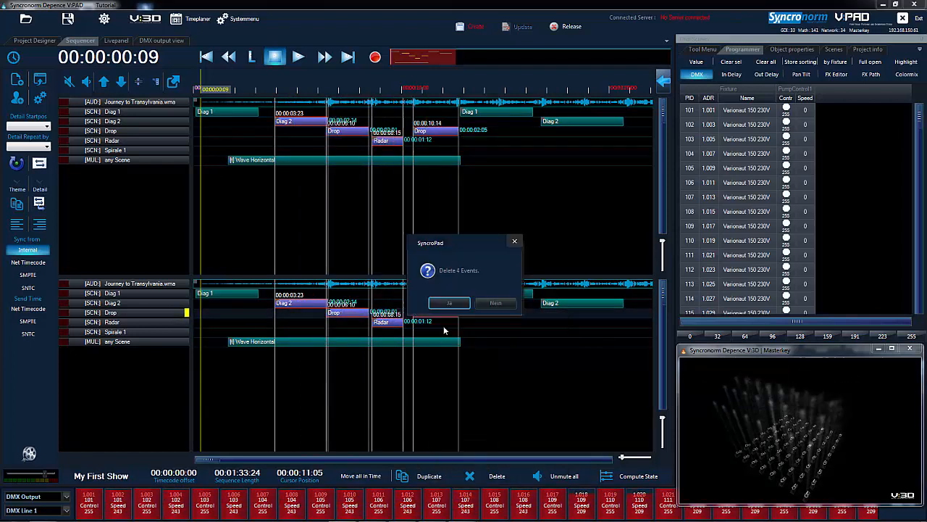
left_click(443, 303)
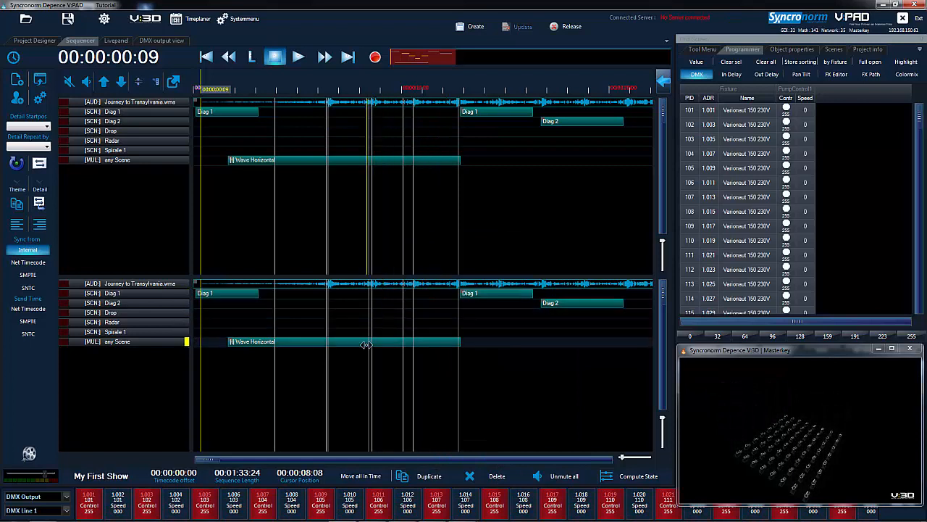
Trim the Wave Horizontal clip to start at 00:00:03:15 and last 00:00:08:24, and release the programmer values
left_click(230, 342)
left_click_drag(229, 341, 268, 341)
left_click_drag(461, 341, 455, 341)
left_click(562, 28)
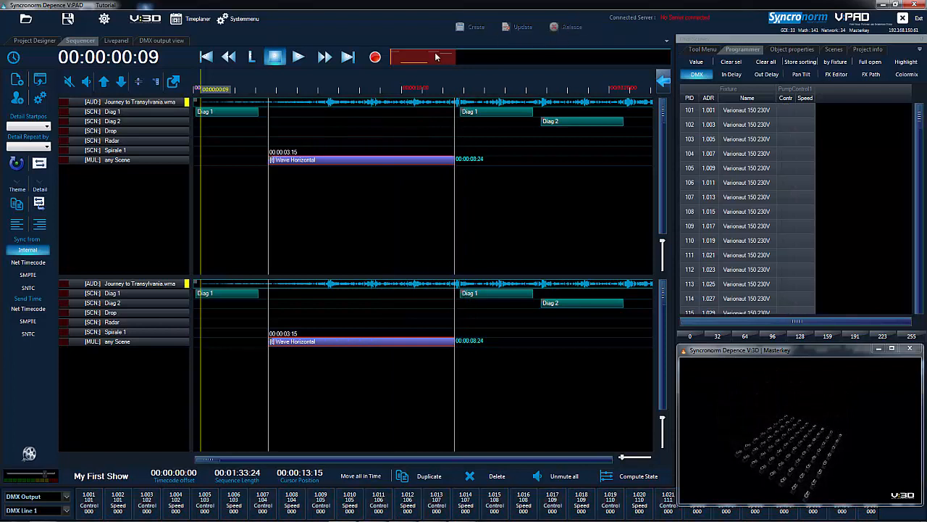
Play the sequence to check the wave effect in the 3D preview, stop playback and return to the start
left_click(298, 57)
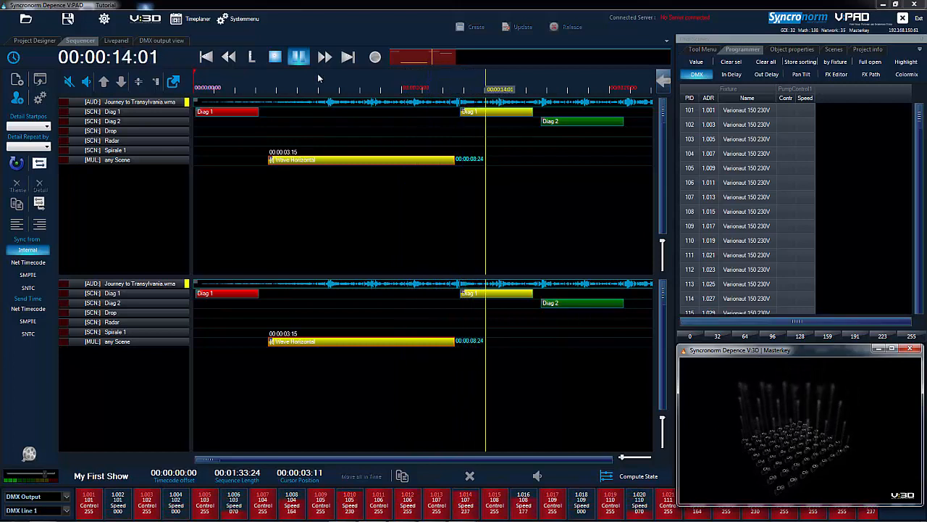
left_click(276, 57)
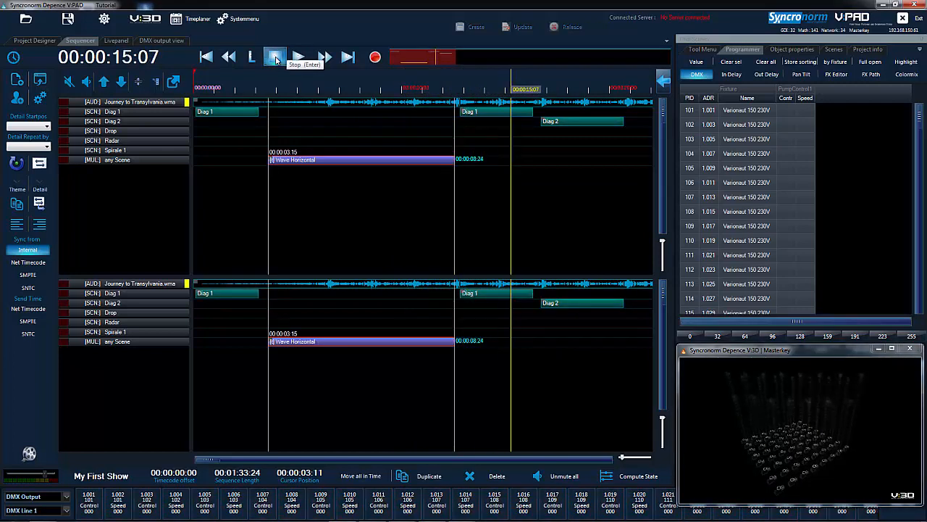
left_click(275, 58)
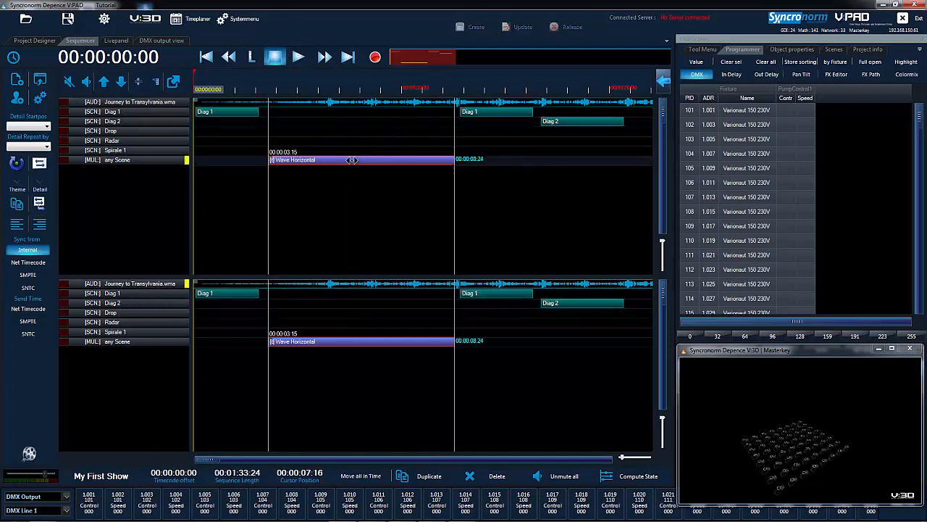
Set the Wave Horizontal clip's In-Fadetime and Out-Fadetime to 1.5 each
double_click(351, 159)
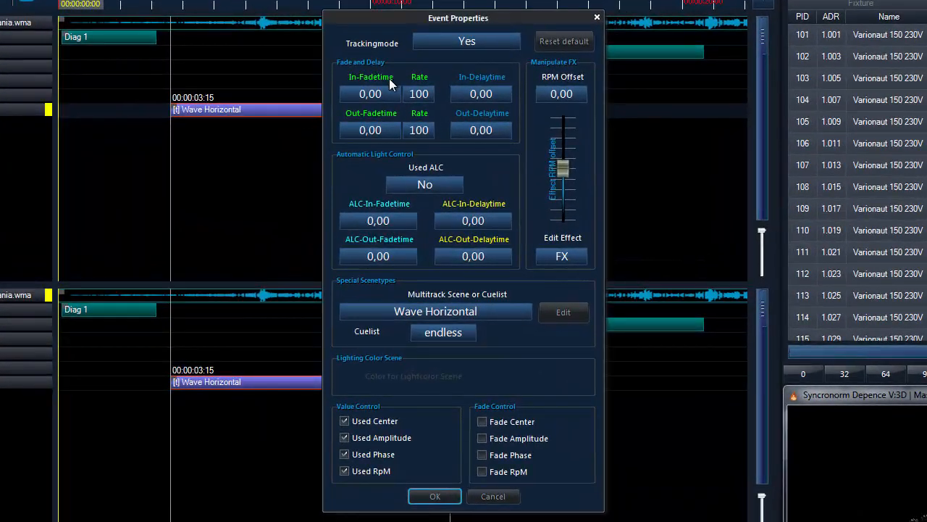
left_click(371, 94)
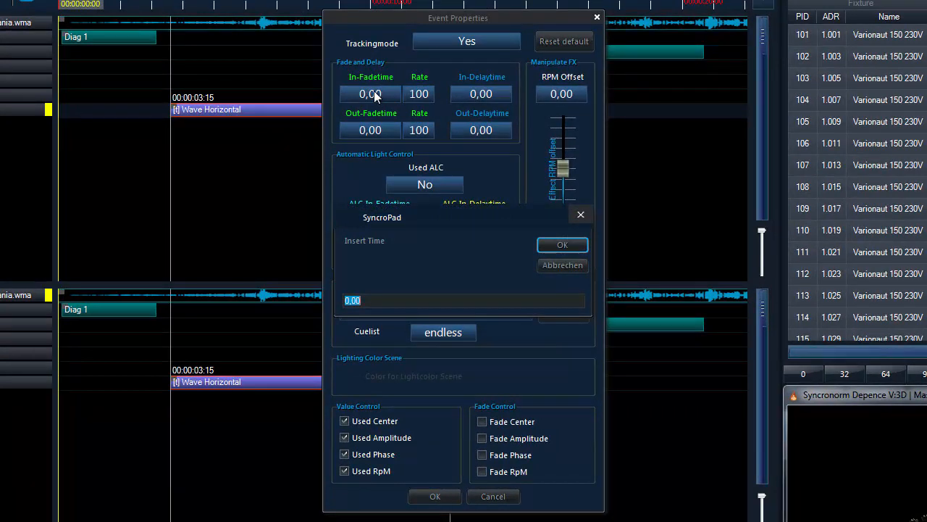
type("1.5")
key("Return")
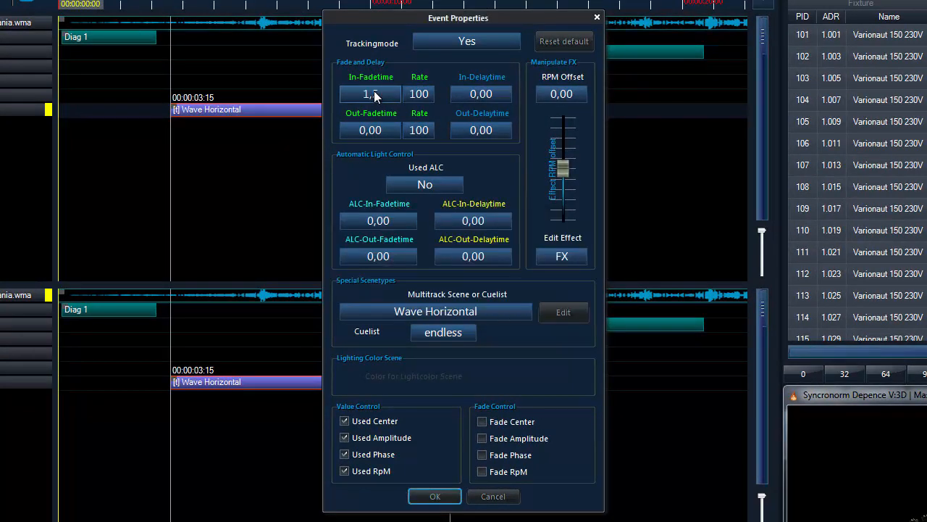
left_click(370, 132)
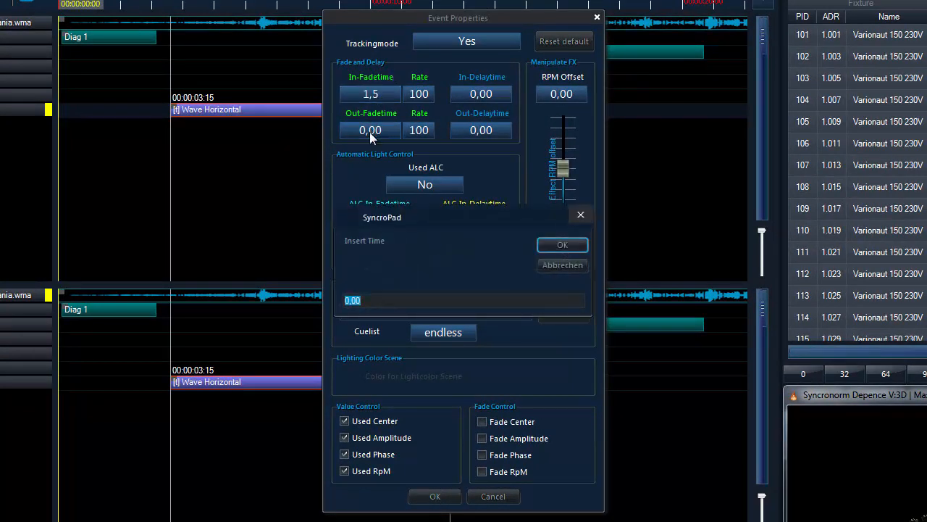
key("Return")
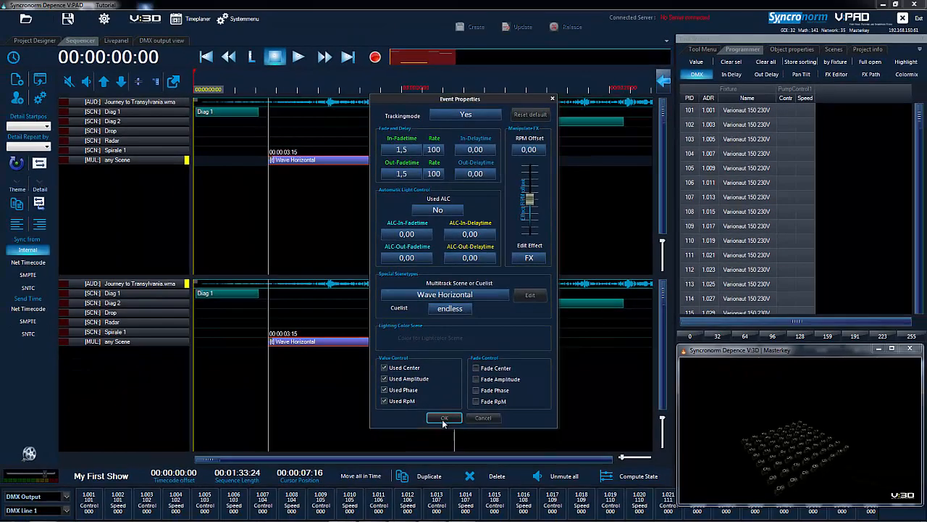
left_click(434, 496)
Set the Wave Horizontal clip's tracking mode to No and trim the clip to start at 00:00:03:23 and last 00:00:06:07
left_click(389, 340)
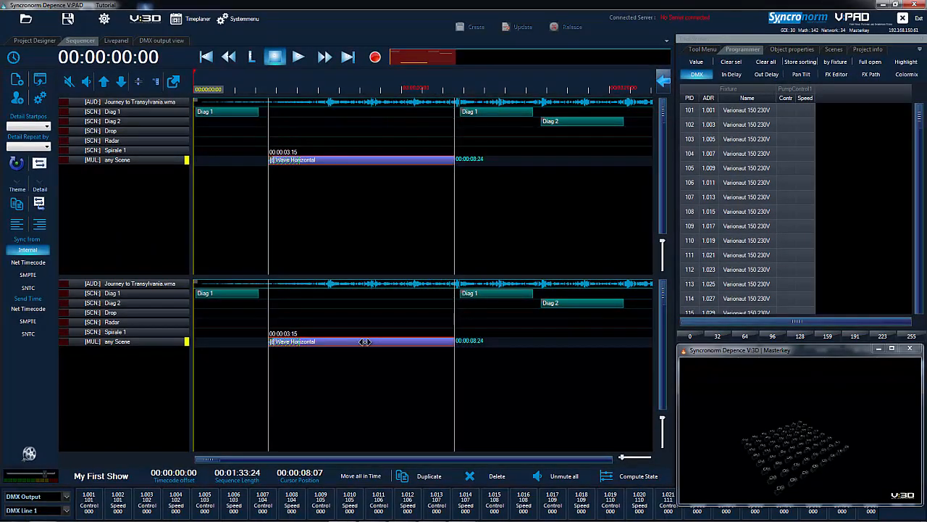
double_click(366, 342)
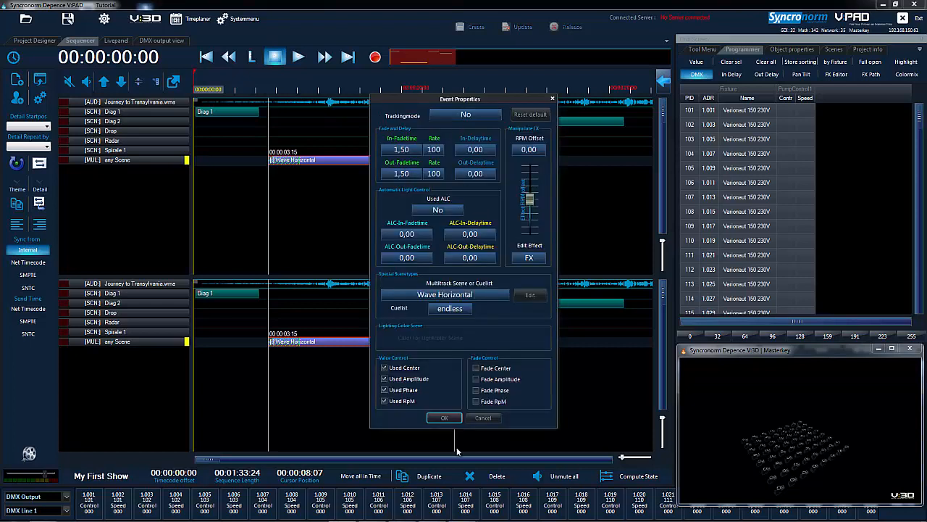
left_click(446, 418)
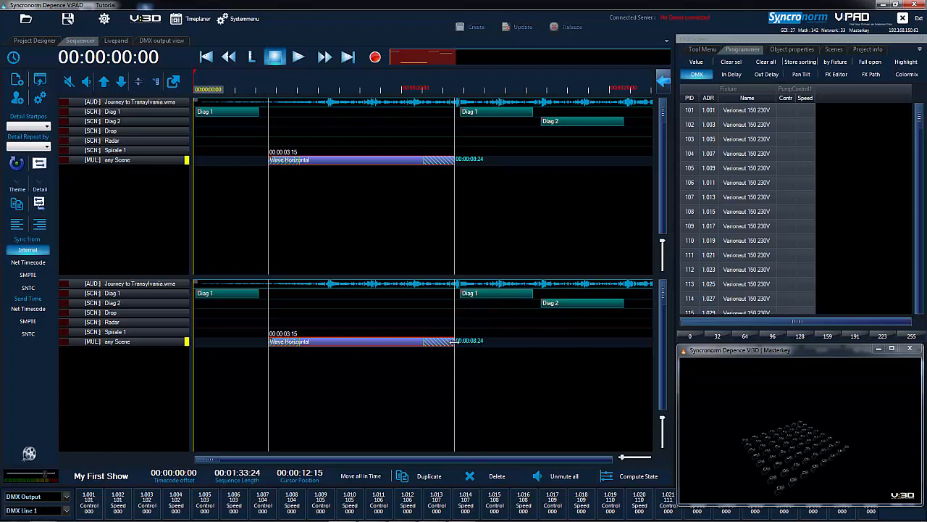
left_click_drag(450, 341, 363, 345)
Play the sequence from 00:00:03:12 to check the wave's fades in the 3D preview, and return to the start
left_click(293, 87)
left_click(266, 87)
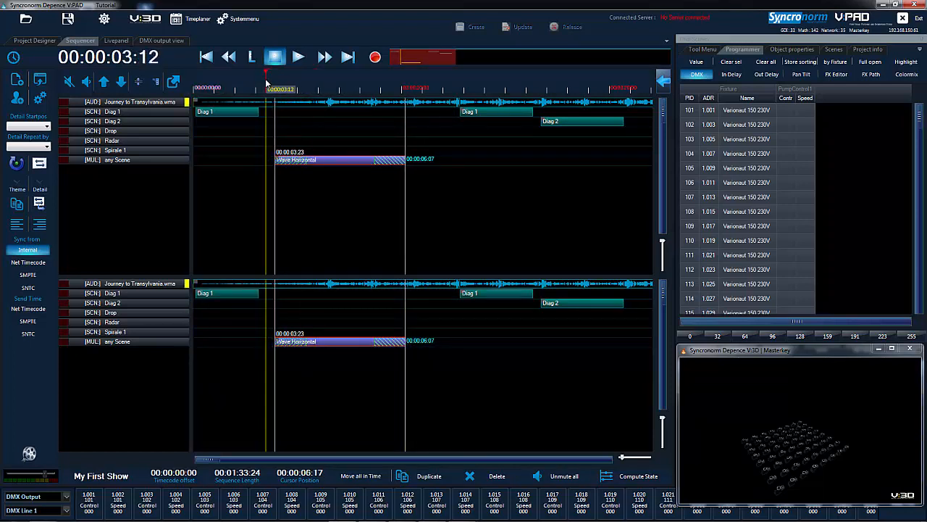
left_click(298, 58)
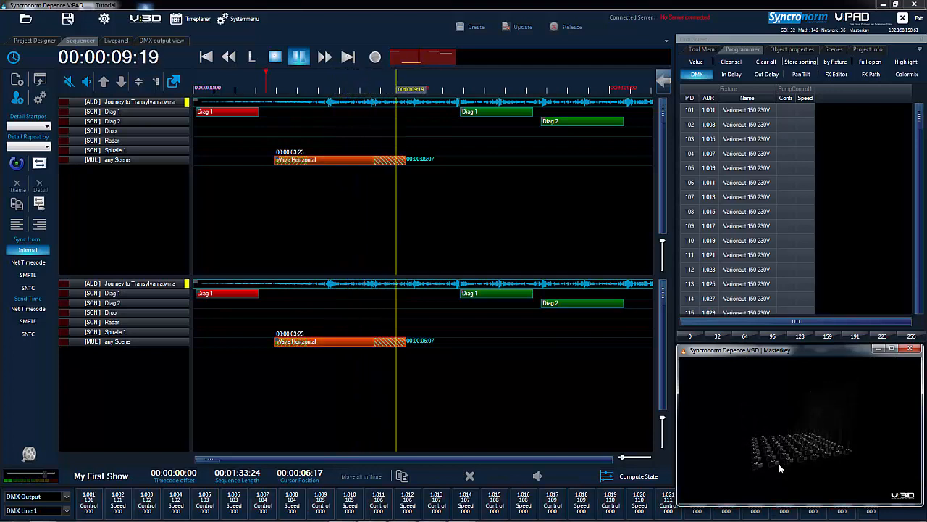
left_click(277, 58)
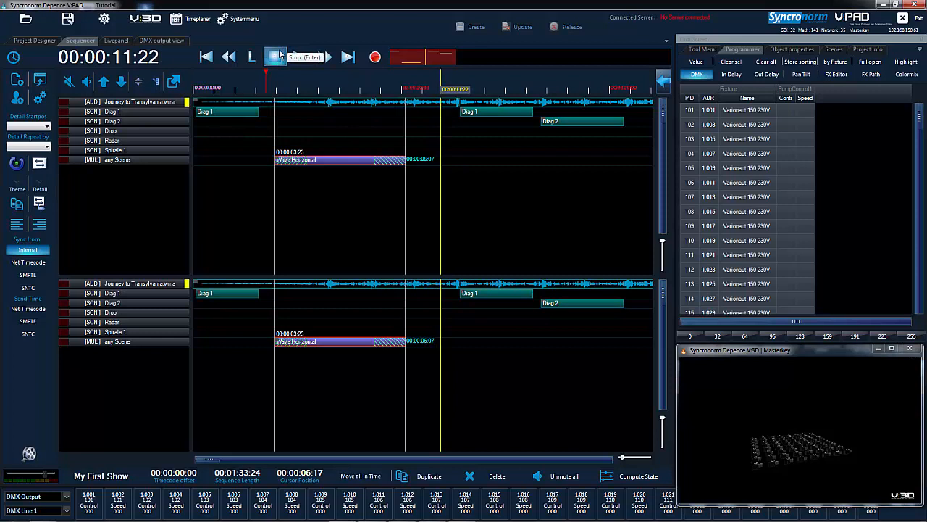
left_click(278, 57)
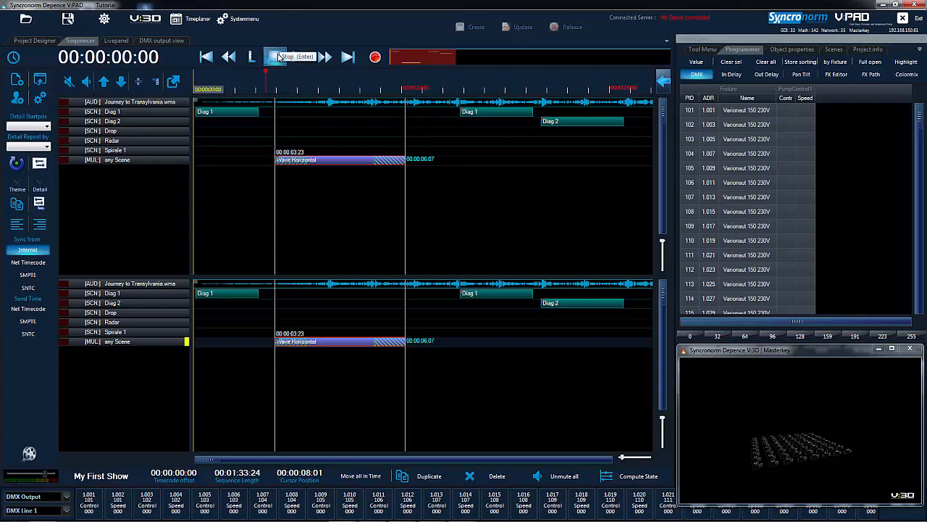
Set the Wave Horizontal clip's tracking mode to Yes and play the sequence again to check the fades
left_click(321, 159)
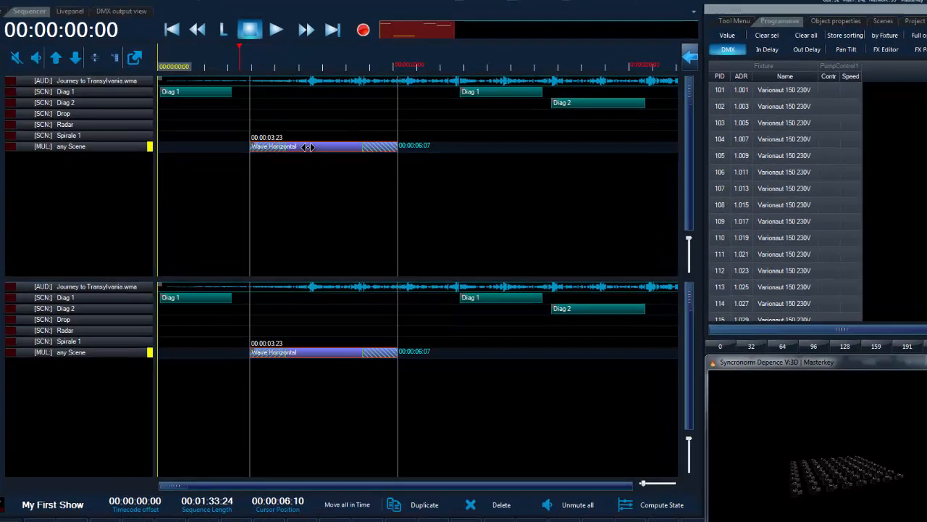
double_click(308, 147)
left_click(459, 96)
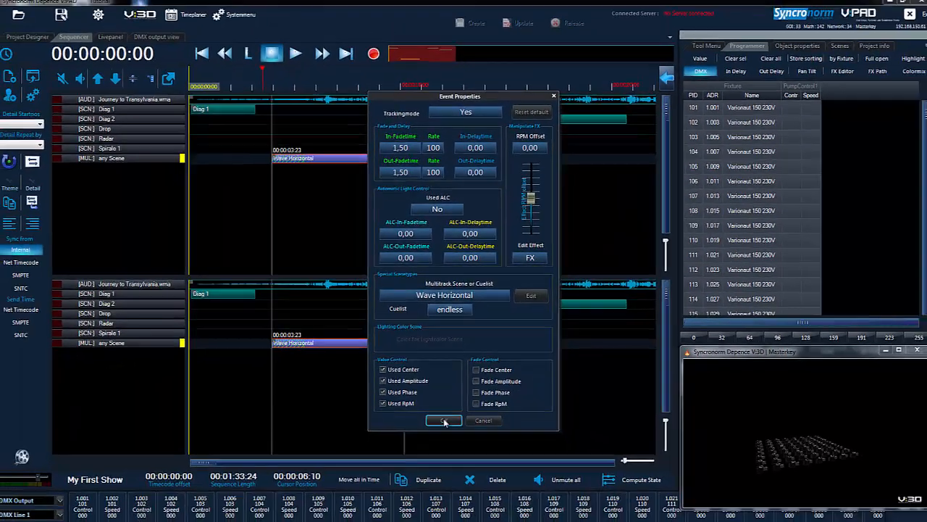
left_click(435, 496)
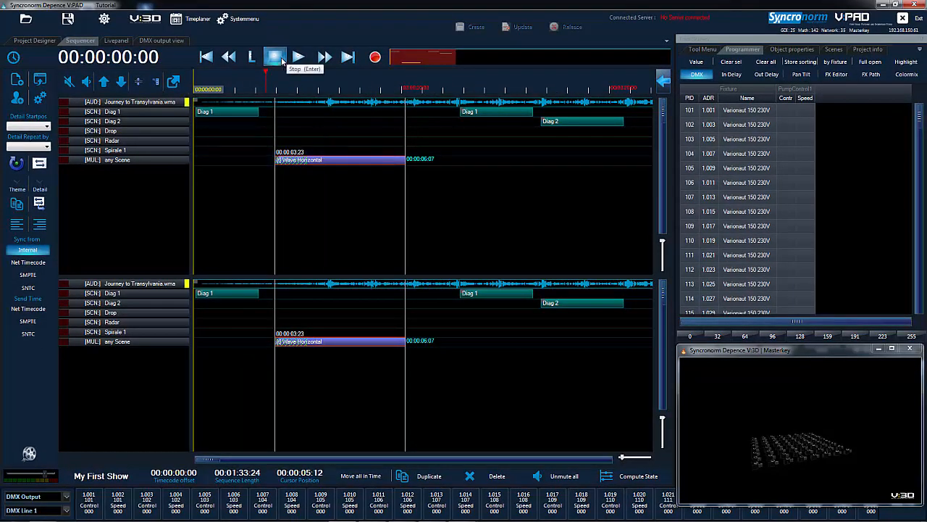
left_click(281, 60)
left_click(299, 57)
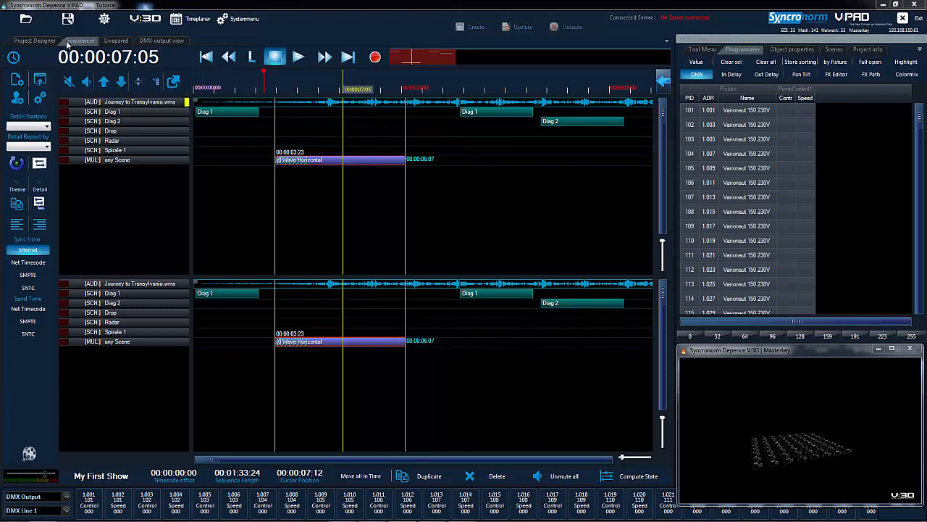
In the project designer, select all ProfiLux 370 LED fixtures on the Lights layer and set their Red, Green and Blue values to 0
left_click(38, 40)
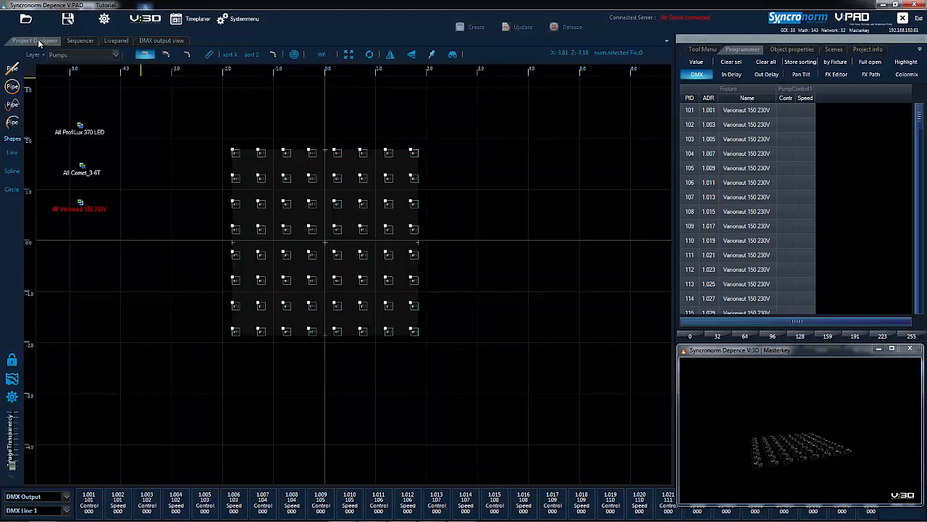
left_click(90, 56)
left_click(56, 86)
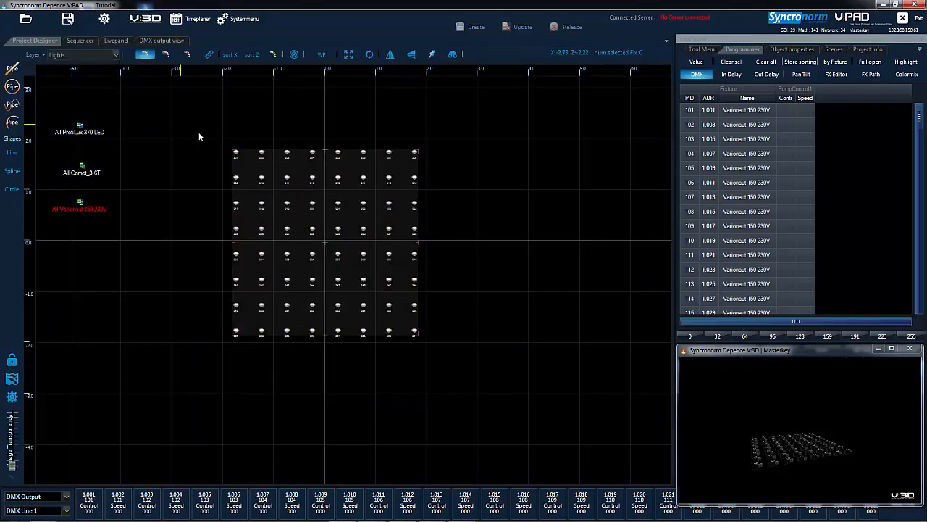
left_click_drag(195, 121, 436, 363)
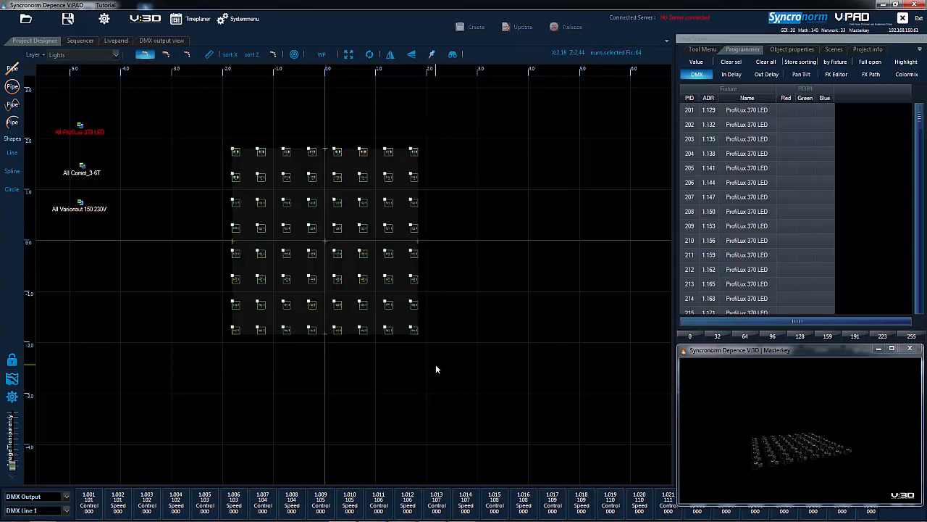
left_click(806, 89)
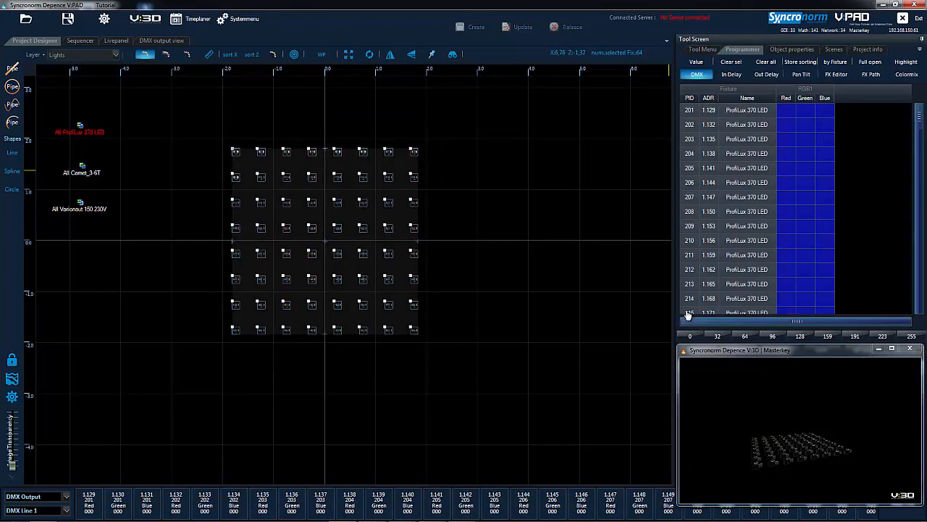
left_click(693, 337)
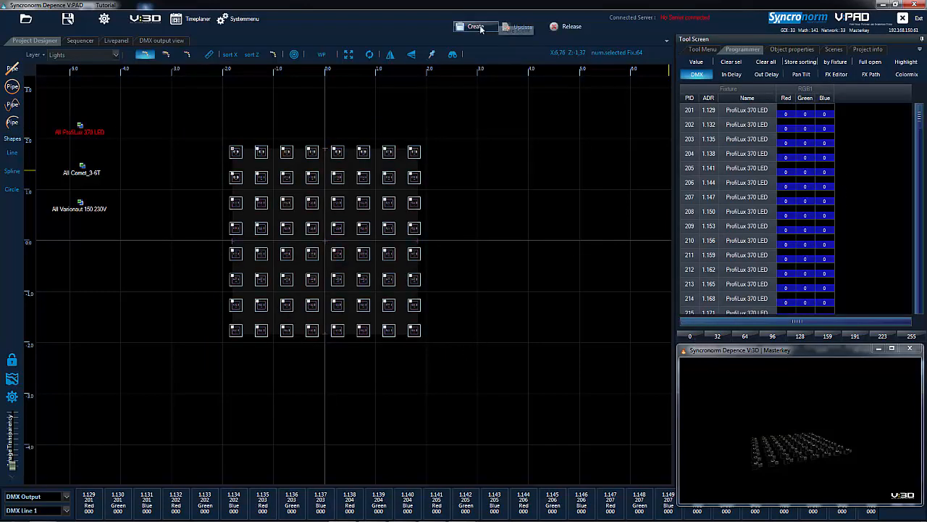
Store the light values as a new scene named "Color Scene" in the Effekt Scenen group and release the programmer
left_click(475, 28)
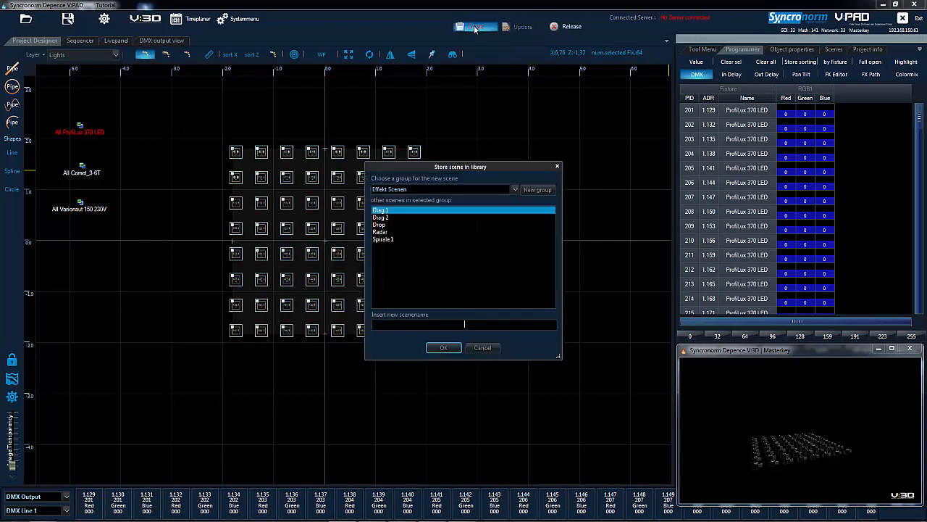
left_click(498, 324)
type("Color Scene")
left_click(443, 347)
left_click(571, 27)
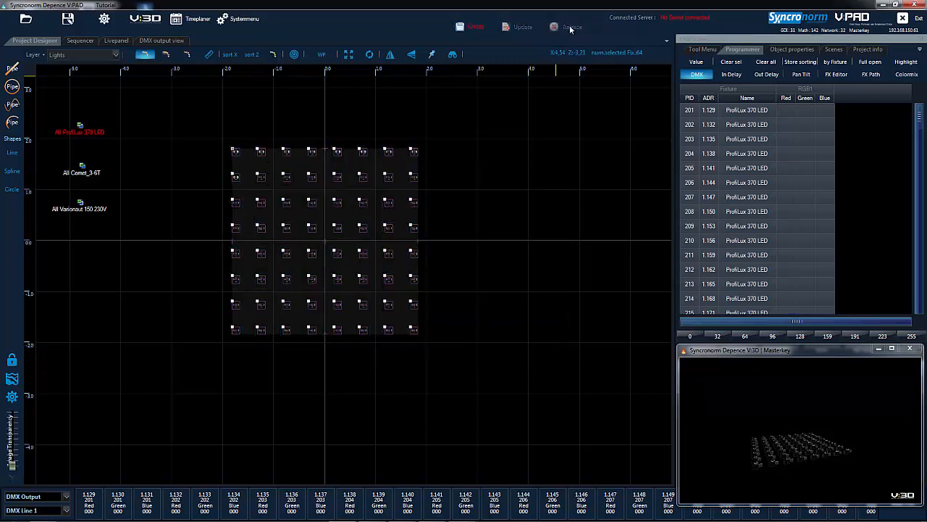
Add a LightingColor track using Color Scene to the sequence and draw color clips beneath both Diag 1 clips, Wave Horizontal and Diag 2
left_click(86, 41)
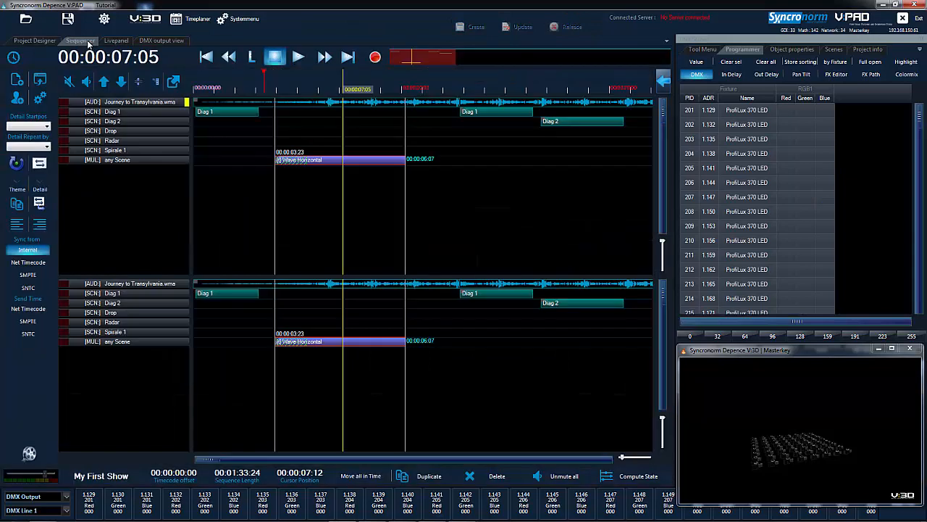
left_click(106, 197)
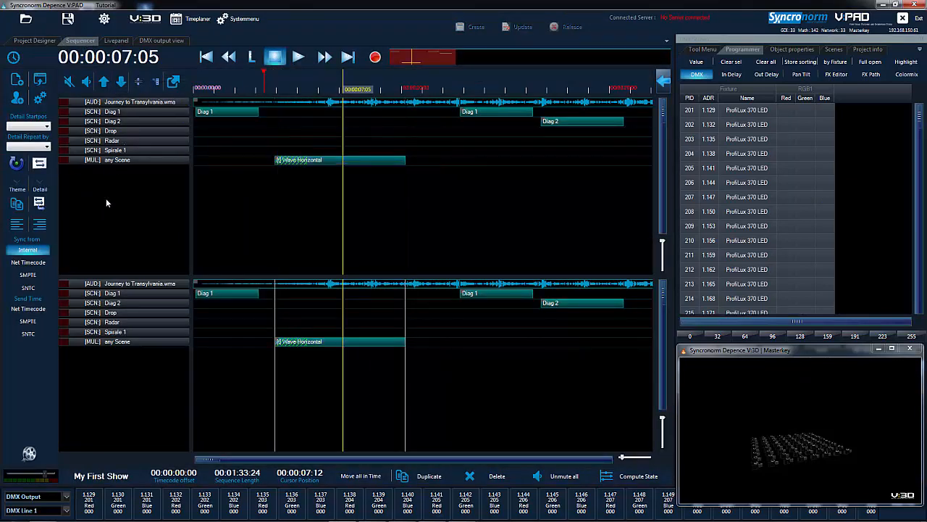
right_click(106, 197)
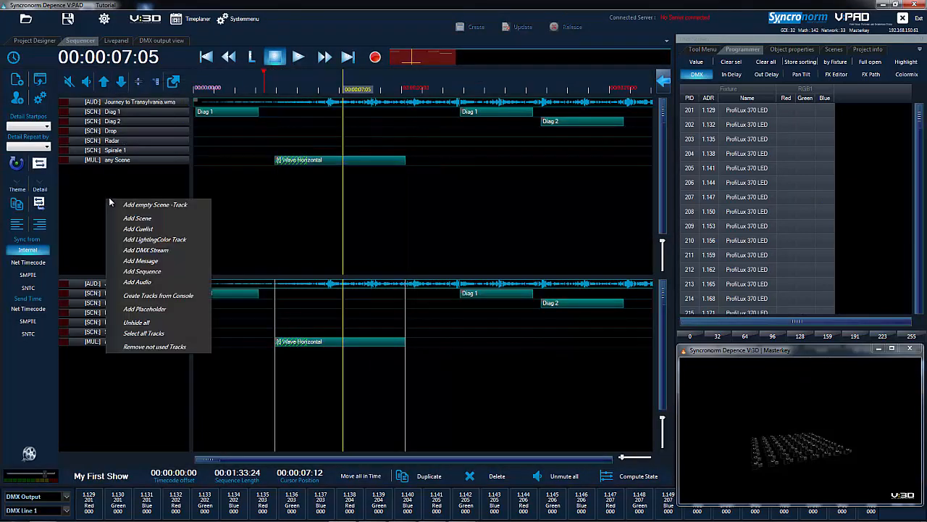
left_click(187, 241)
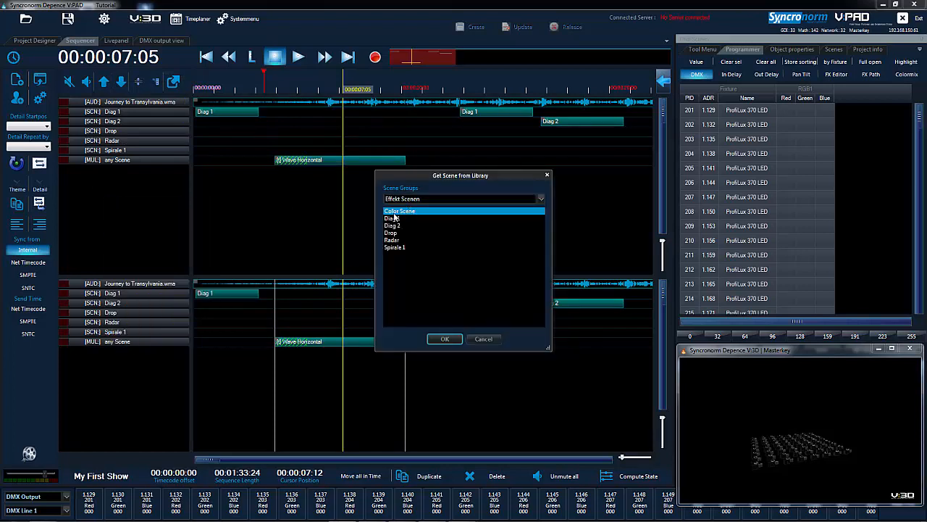
left_click(445, 339)
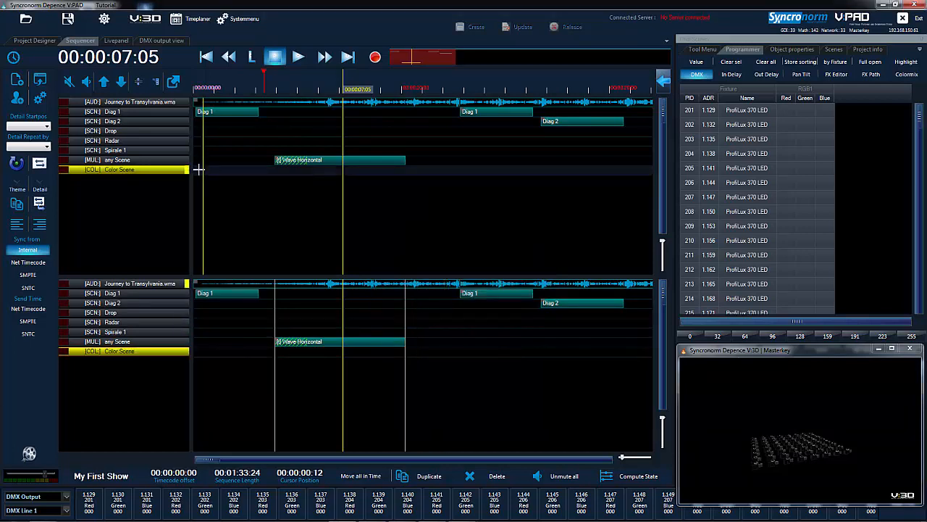
left_click_drag(197, 169, 627, 175)
Set the light color of the first Color Scene clip, beneath the first Diag 1 clip, to red
left_click(238, 169)
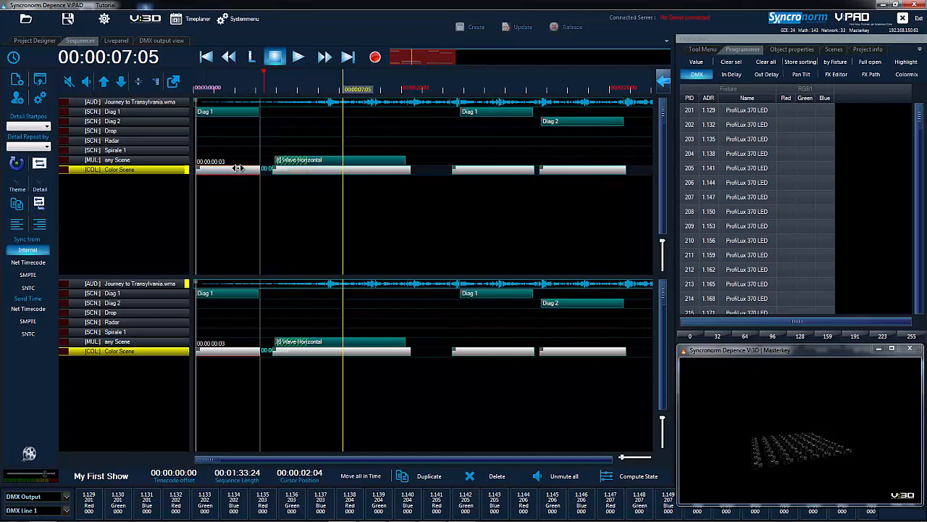
double_click(290, 173)
left_click(500, 338)
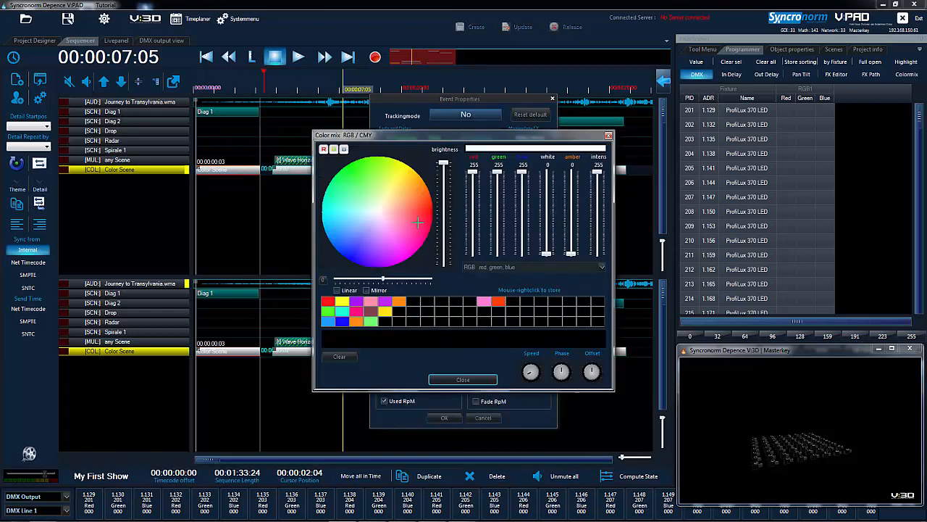
left_click(463, 379)
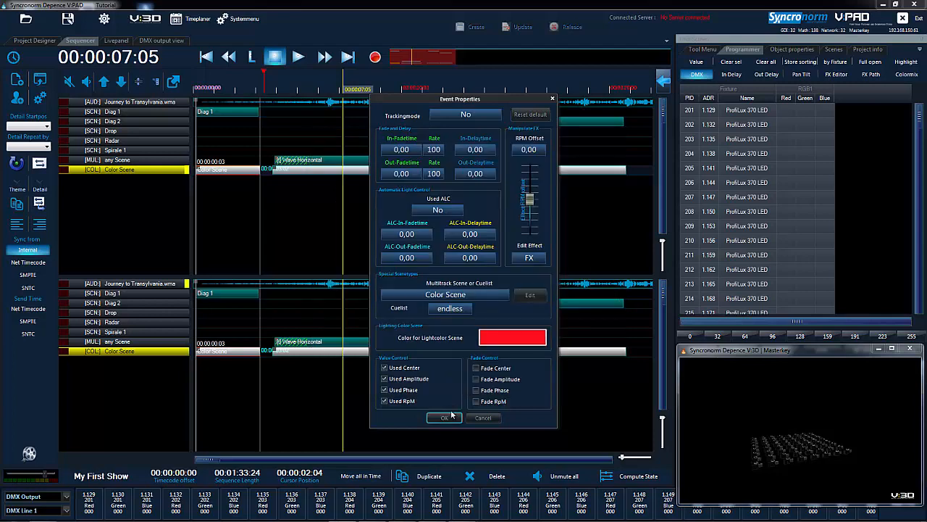
left_click(444, 417)
Set the light color of the Color Scene clip beneath Wave Horizontal to yellow
double_click(347, 175)
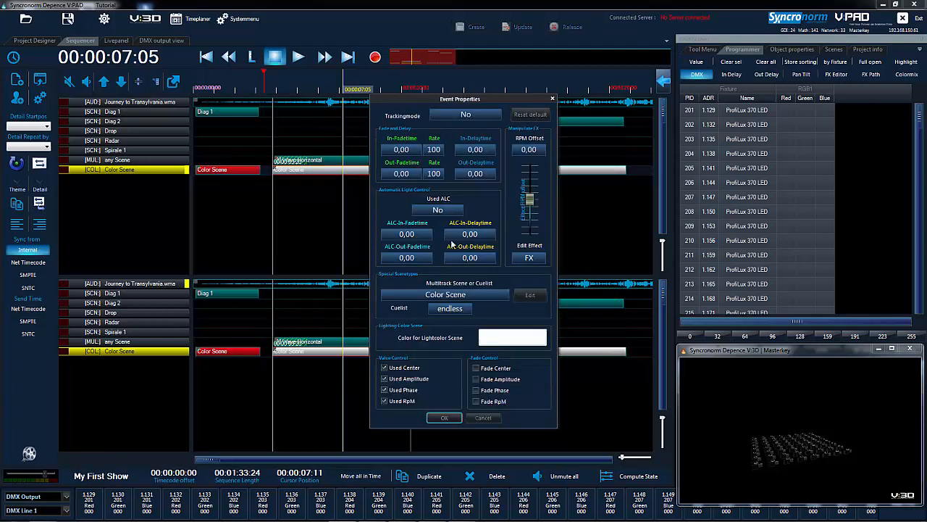
left_click(499, 335)
left_click_drag(413, 210, 400, 168)
left_click(462, 378)
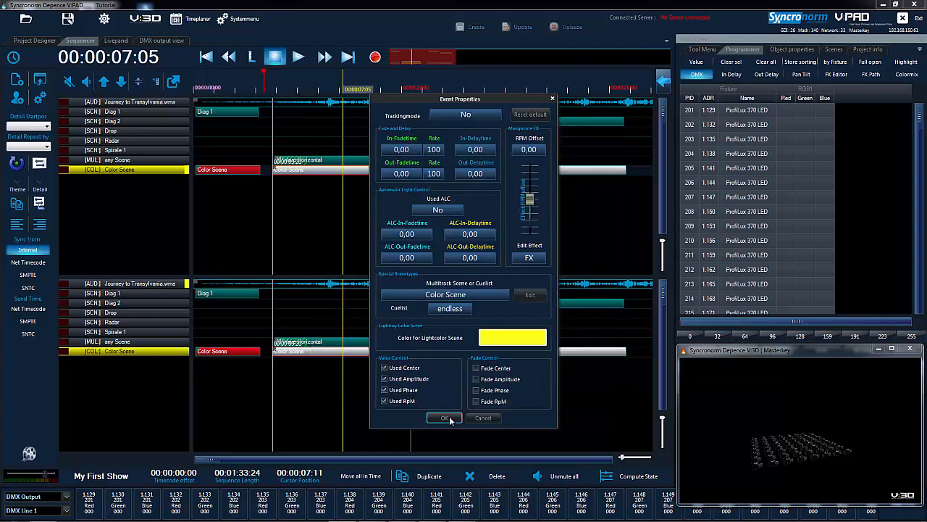
left_click(449, 418)
Set the light color of the Color Scene clip beneath the second Diag 1 clip to green
double_click(480, 171)
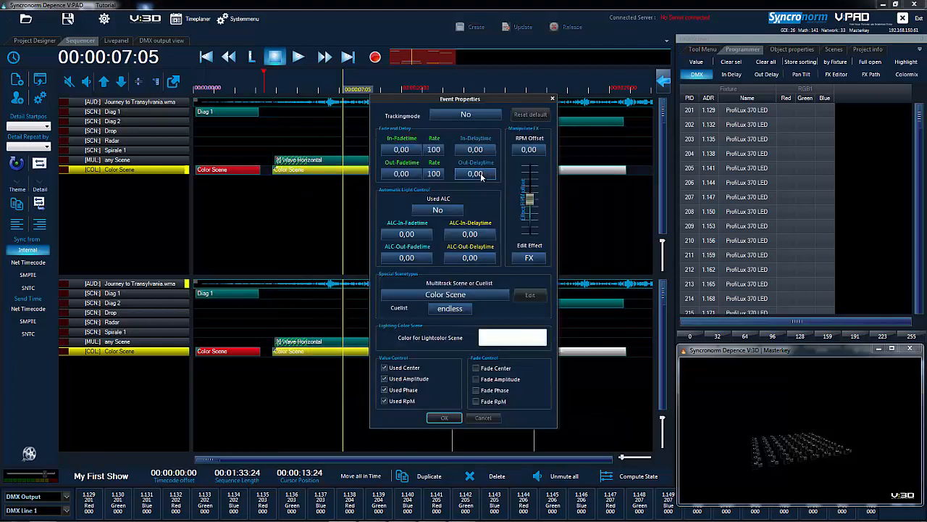
left_click(514, 337)
left_click_drag(398, 205, 352, 167)
left_click(472, 380)
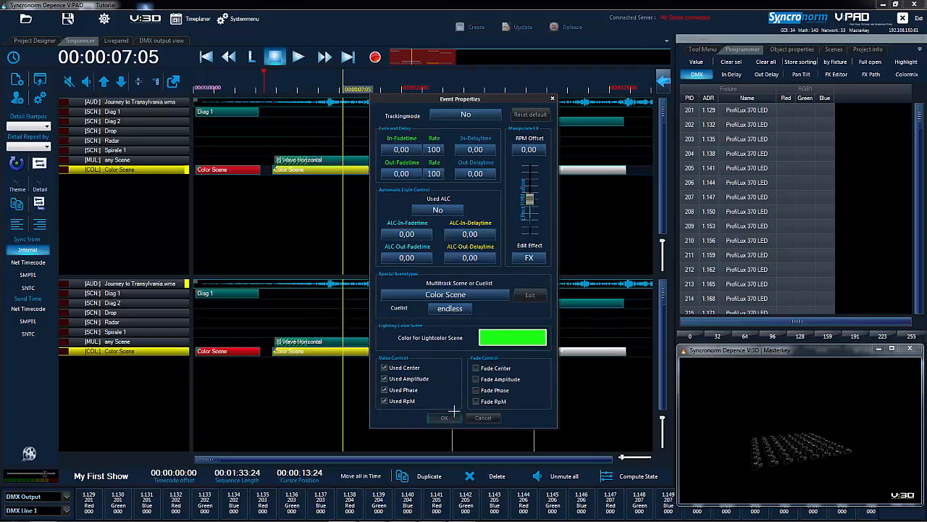
left_click(444, 418)
Set the light color of the last Color Scene clip, beneath Diag 2, to blue with RGB about 21, 41, 255
double_click(564, 170)
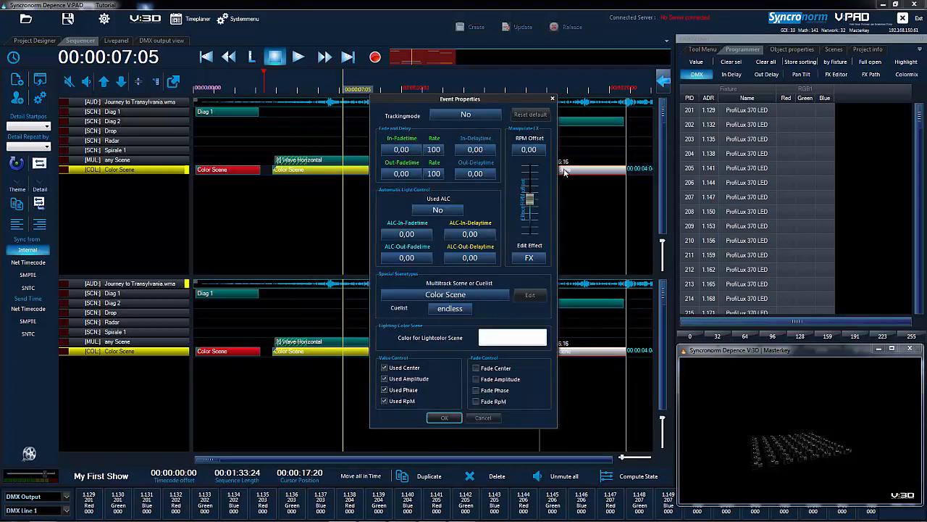
left_click(503, 332)
left_click_drag(372, 218, 350, 255)
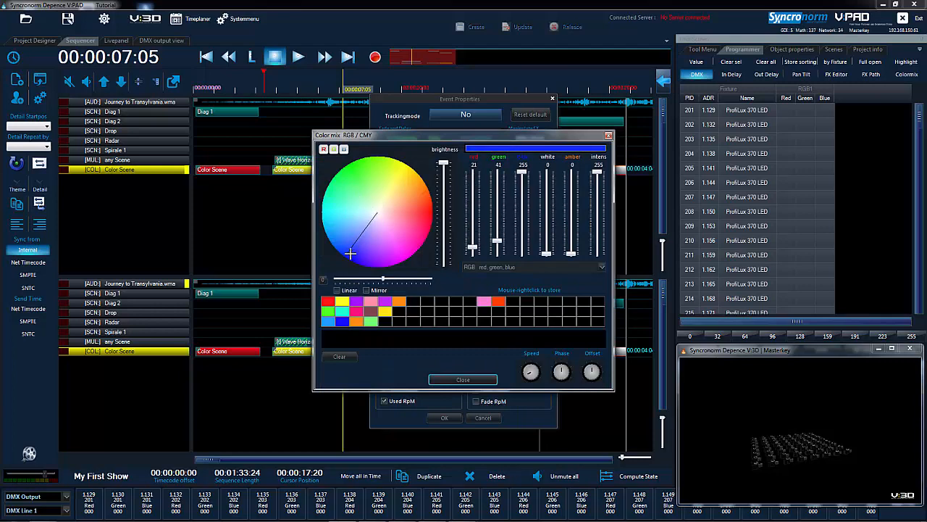
left_click(463, 380)
left_click(444, 418)
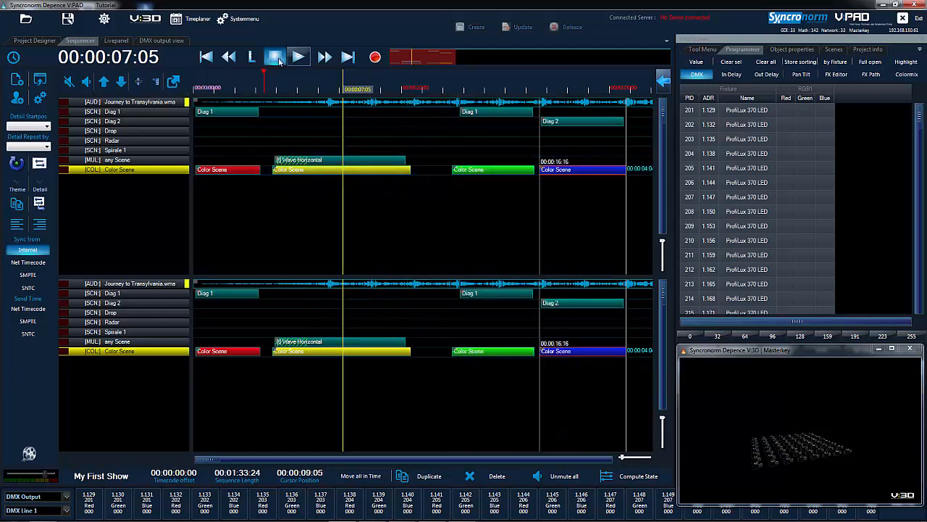
Play the sequence from the start and examine the clip colors on the fountains in the 3D view from another angle
left_click(280, 60)
left_click(298, 57)
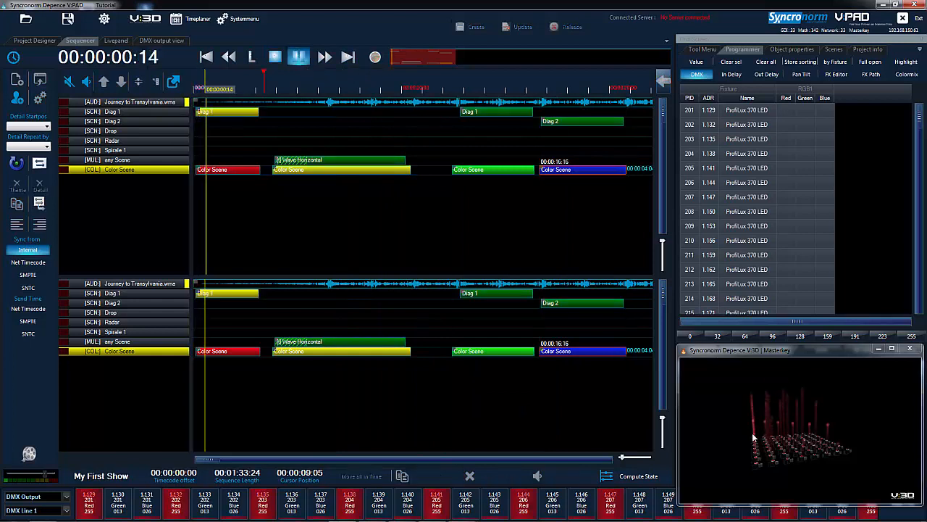
left_click(770, 433)
left_click_drag(769, 433, 772, 426)
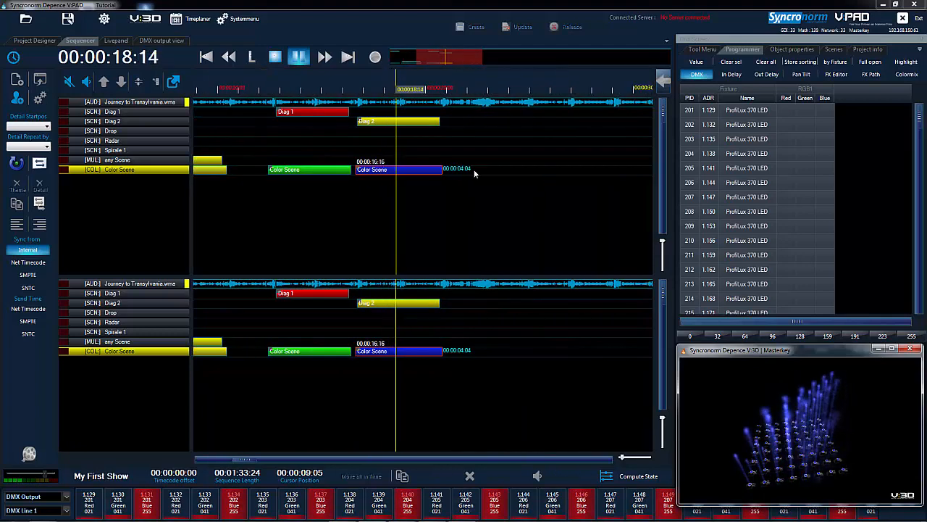
left_click(275, 58)
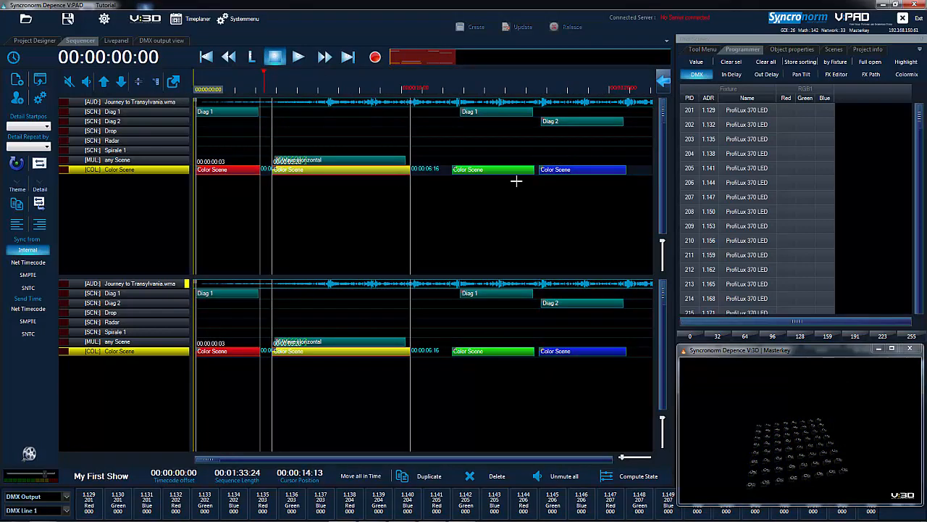
Turn on Trackingmode and set the In-Fadetime to 1 for all four Color Scene clips, and play the sequence to check
double_click(570, 170)
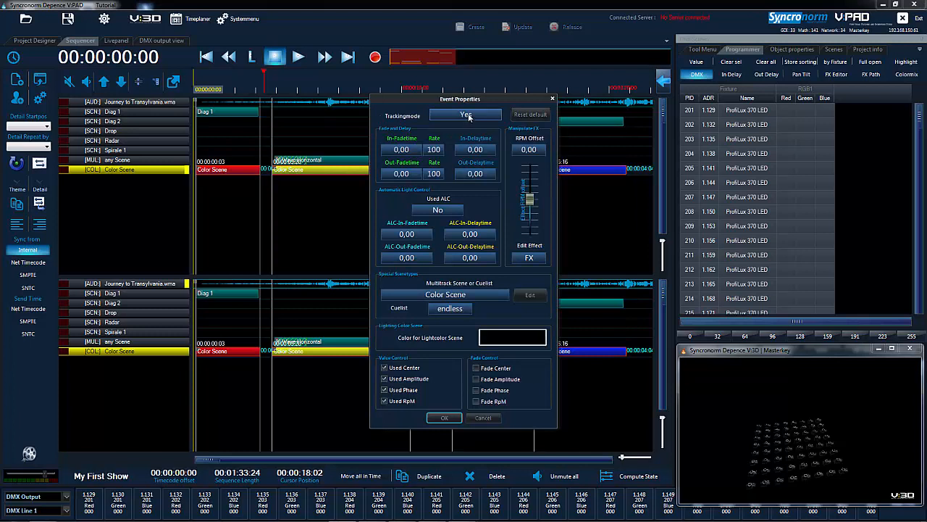
left_click(488, 236)
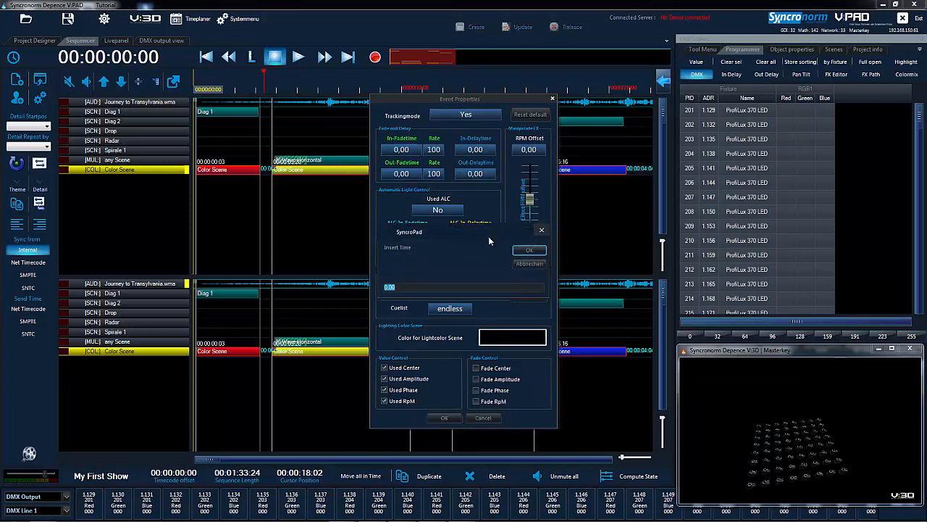
type("1")
key("Return")
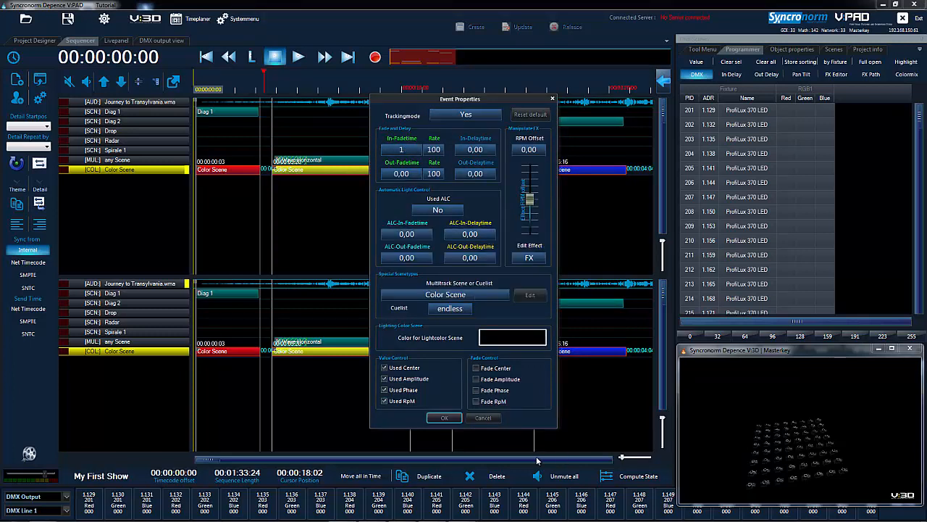
left_click(455, 418)
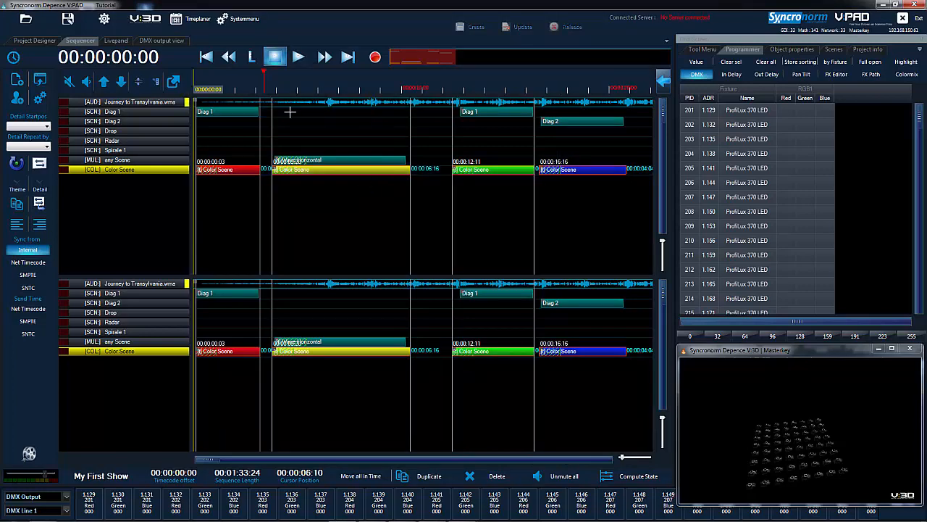
left_click(297, 57)
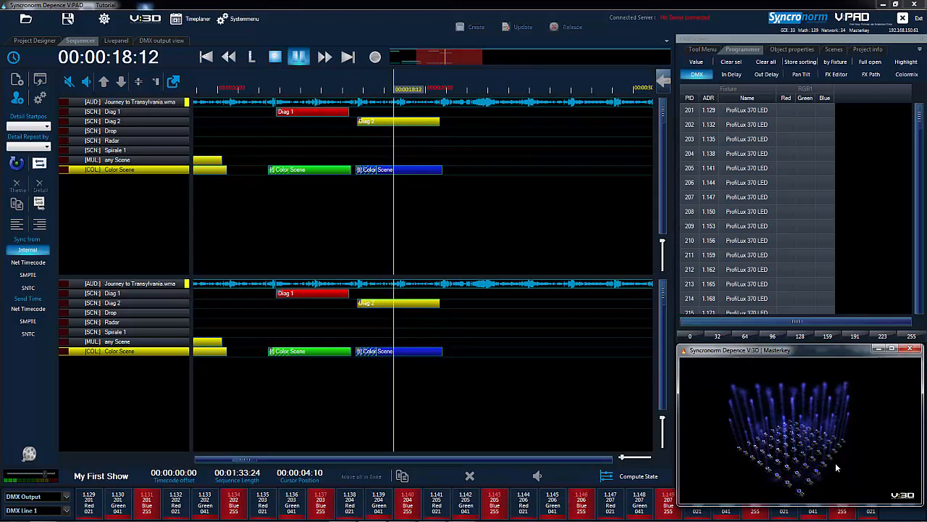
left_click(275, 57)
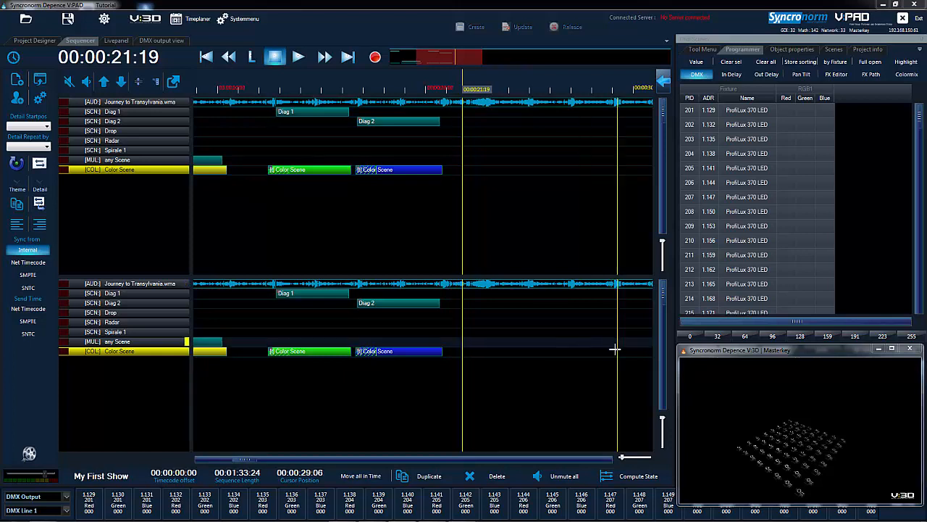
Enable automatic light control (ALC) for all four Color Scene clips and set their ALC-Out-Delaytime to 0,5
left_click_drag(243, 461, 201, 459)
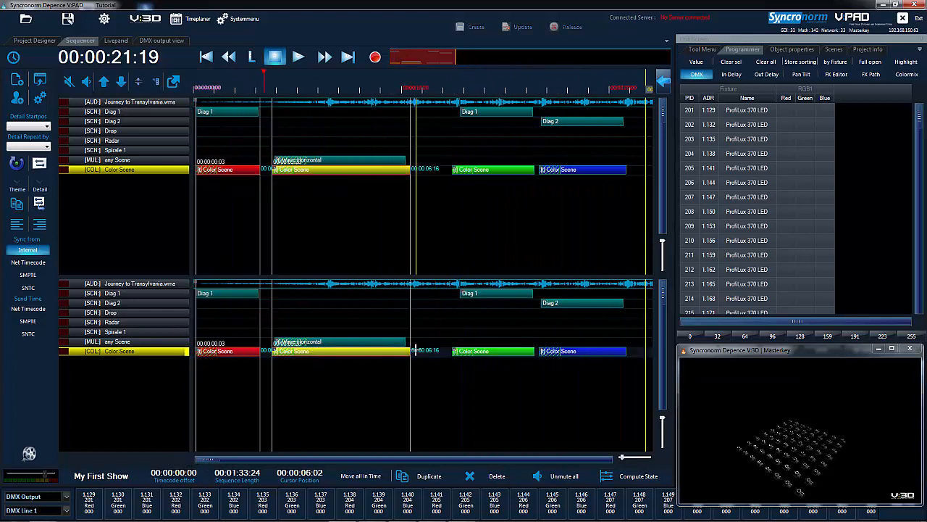
double_click(573, 355)
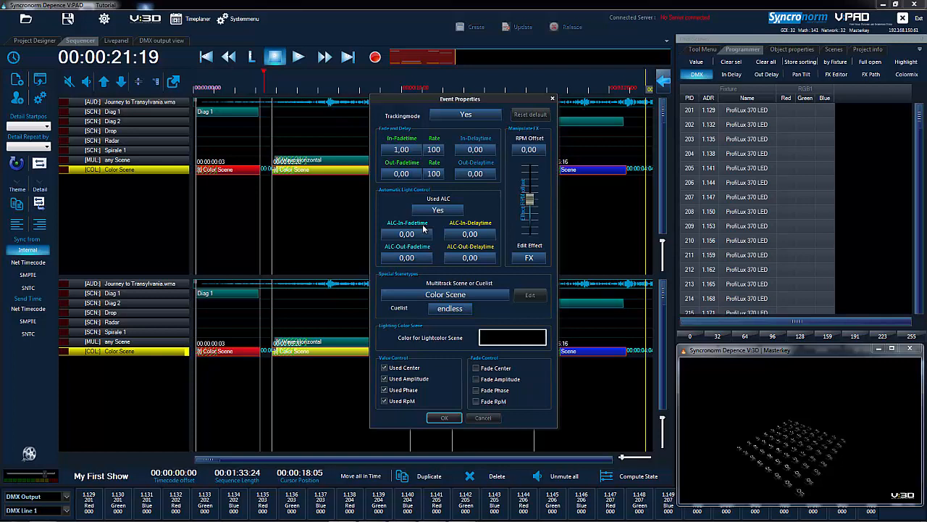
left_click(470, 259)
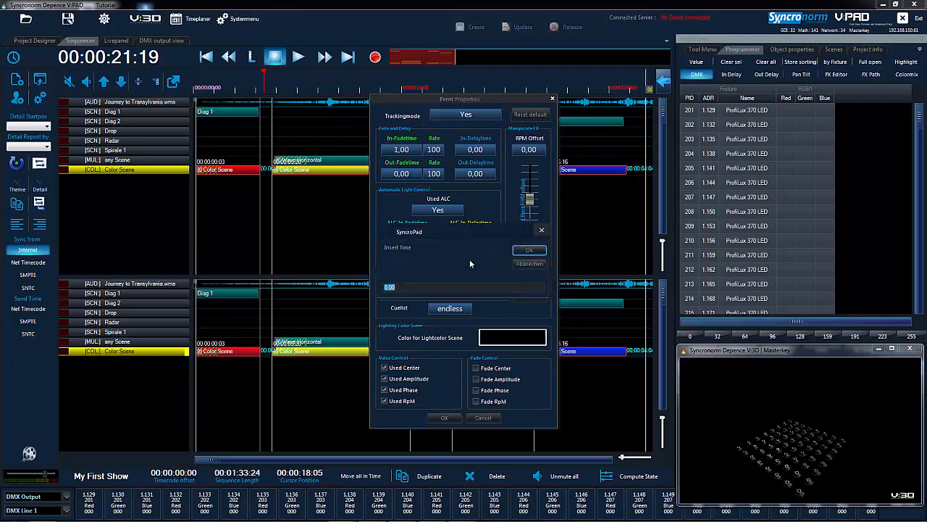
type("0,5")
key("Return")
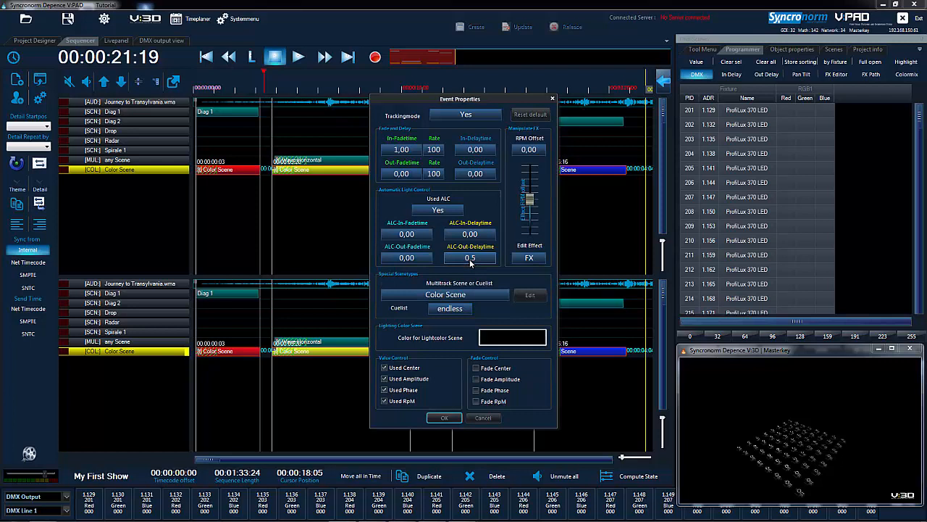
left_click(442, 419)
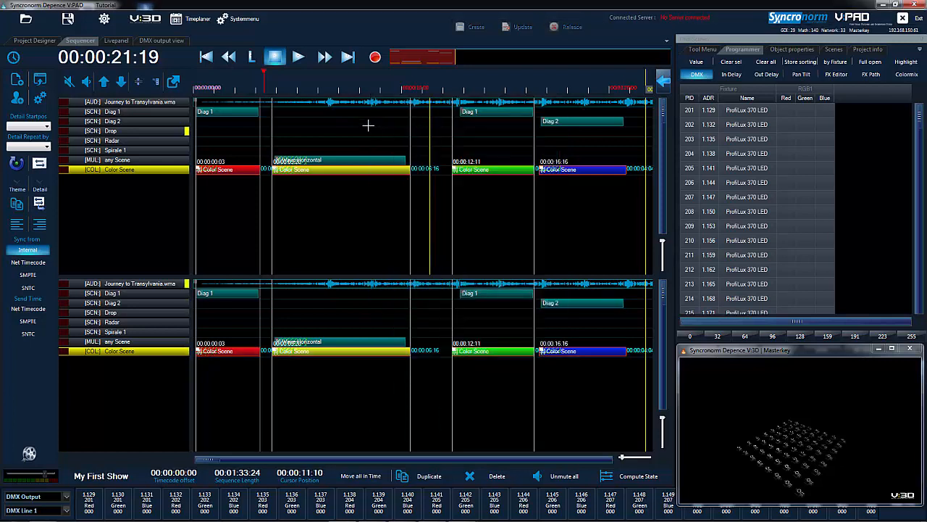
Play the sequence from the start to check how the lights follow the water with automatic light control, and reset the playhead
left_click(277, 60)
left_click(298, 58)
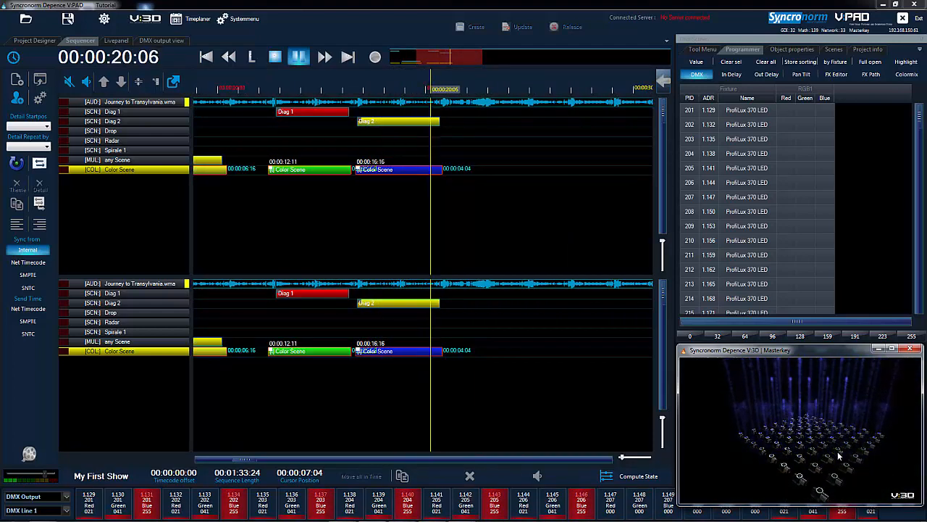
left_click(299, 58)
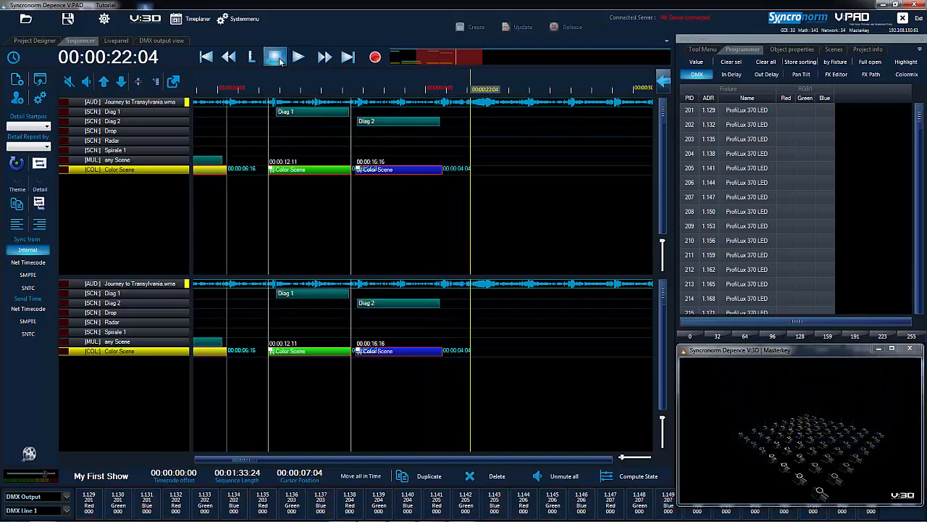
left_click(275, 56)
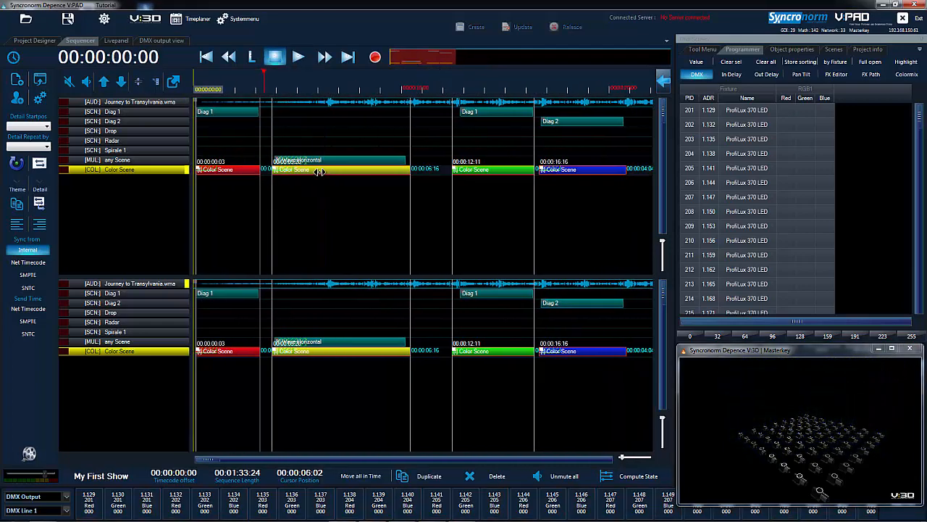
Set the ALC-Out-Fadetime of the four Color Scene clips to 0,5
double_click(320, 172)
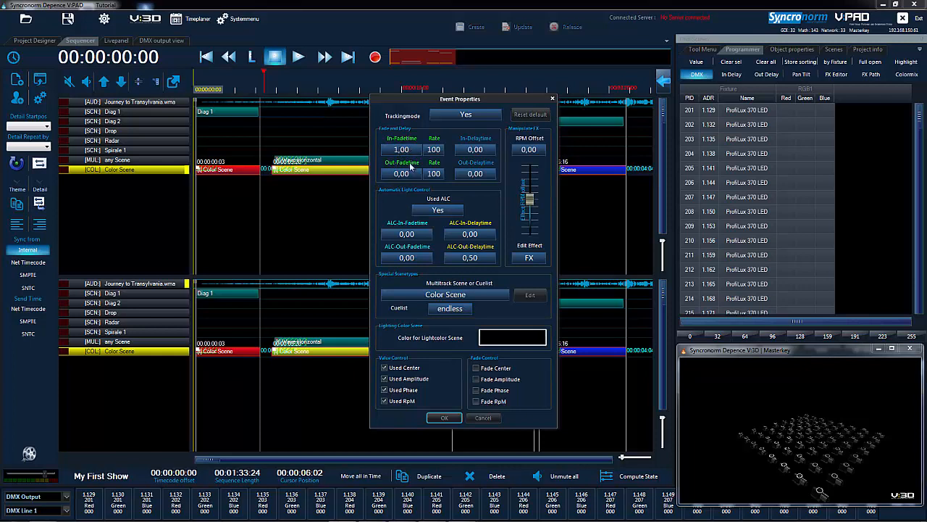
left_click(415, 259)
type("0.5")
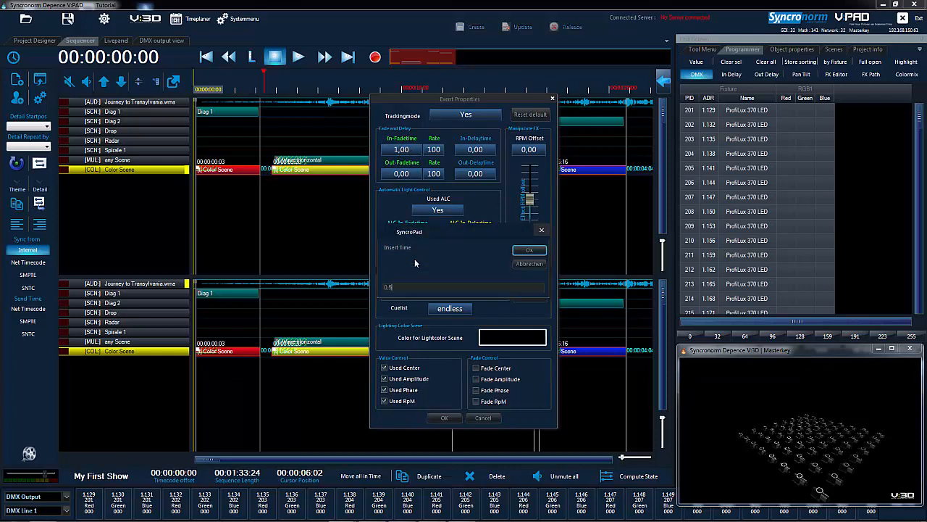
key("Return")
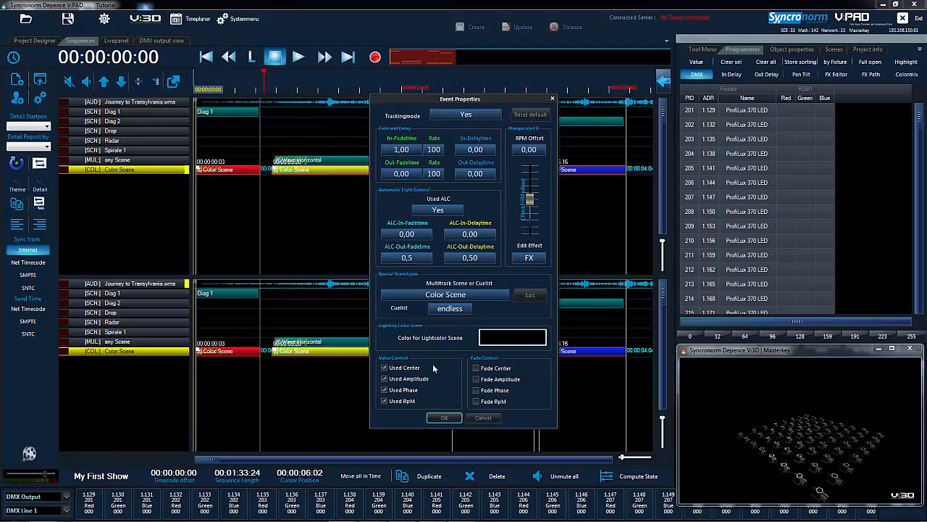
left_click(443, 418)
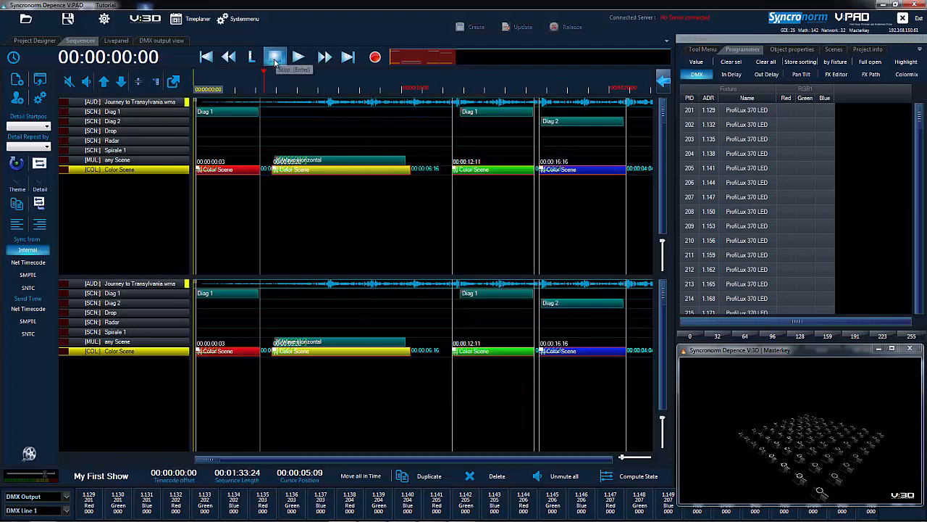
Play the sequence and examine the light fade-outs in the 3D view from near and far, stopping after the Diag 2 clip
left_click(297, 56)
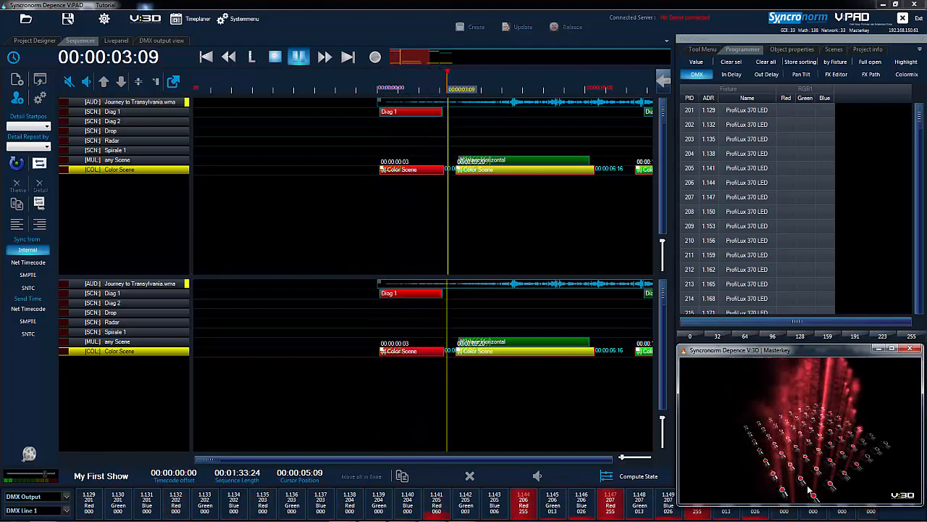
scroll(809, 489, "up", 3)
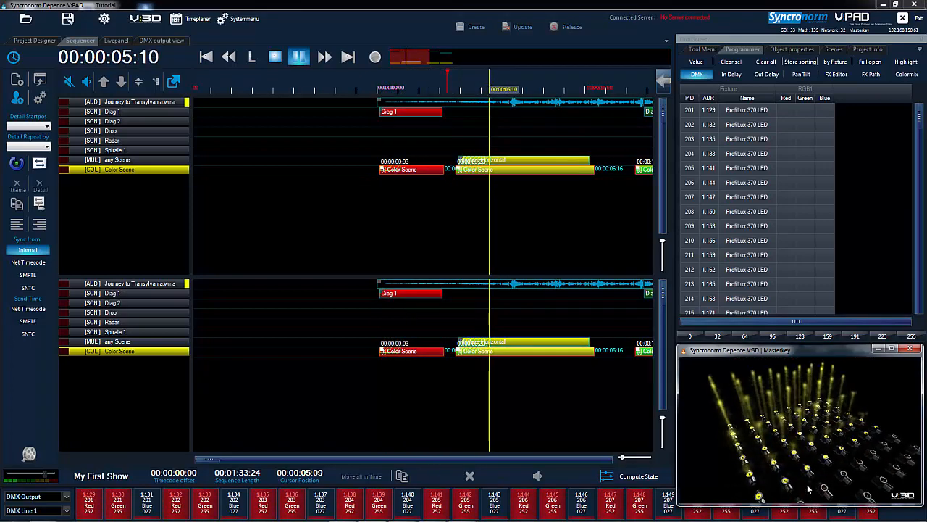
mouse_move(802, 484)
left_mouse_down()
mouse_move(810, 473)
mouse_move(811, 495)
left_mouse_up()
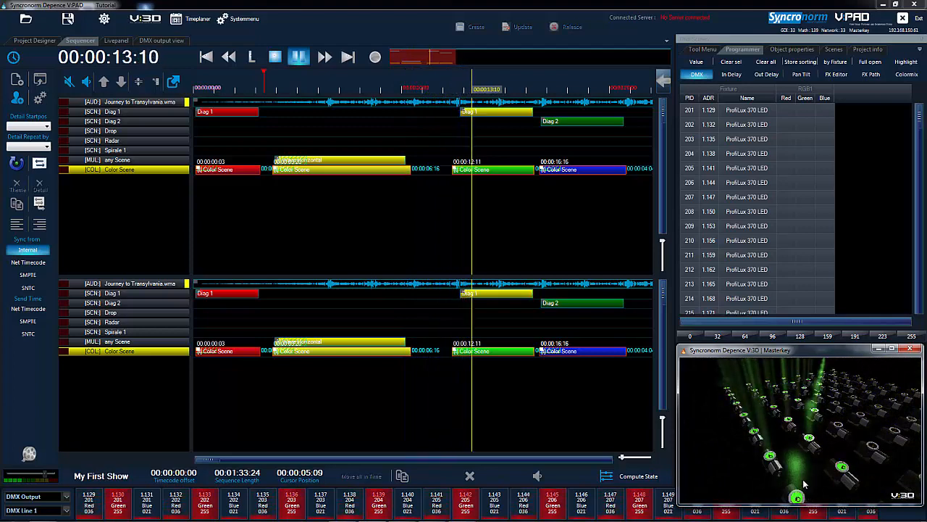
scroll(803, 482, "down", 5)
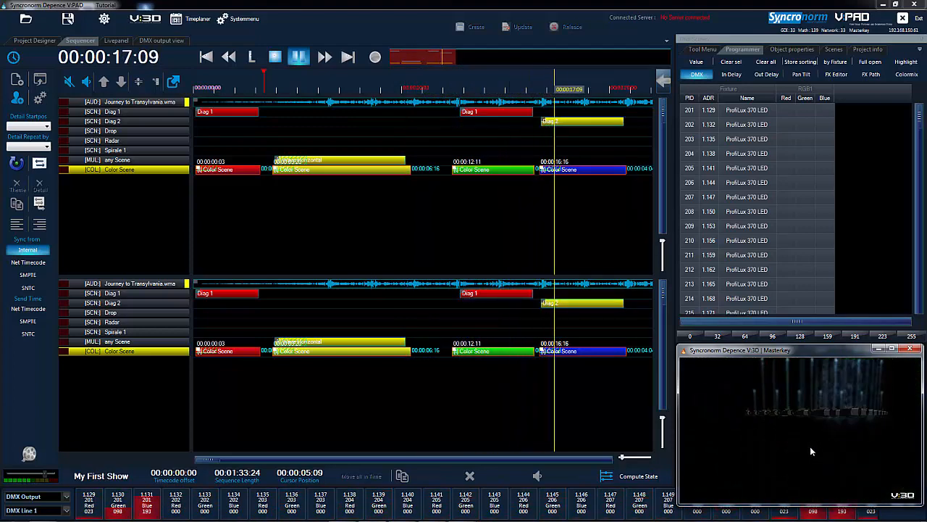
scroll(804, 461, "down", 5)
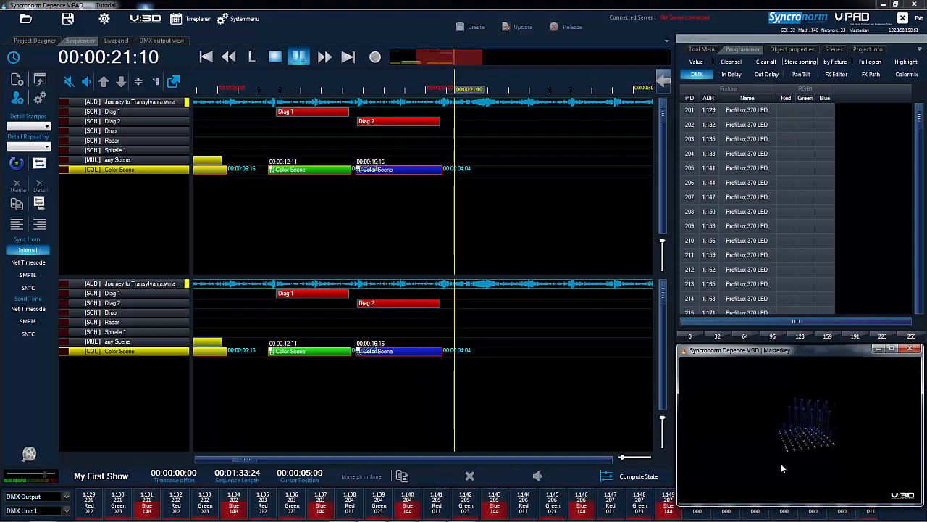
left_click(298, 57)
left_click(257, 107)
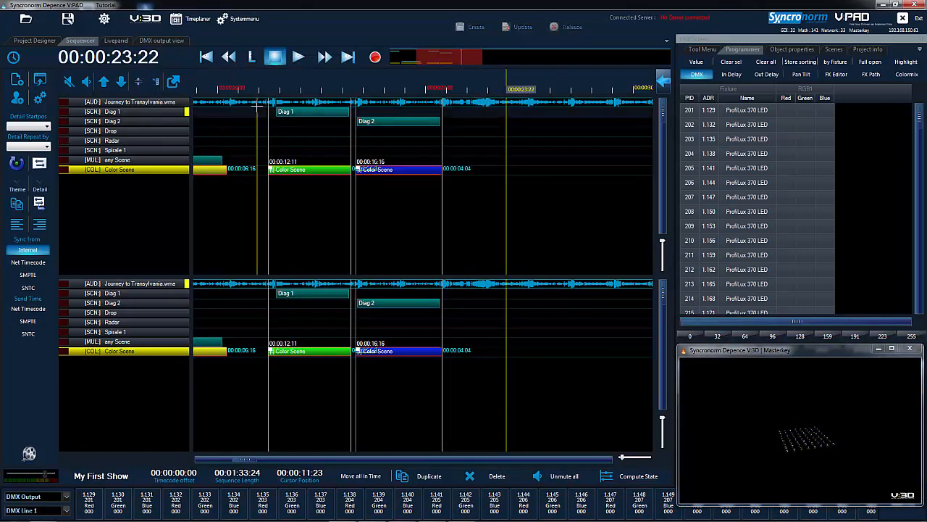